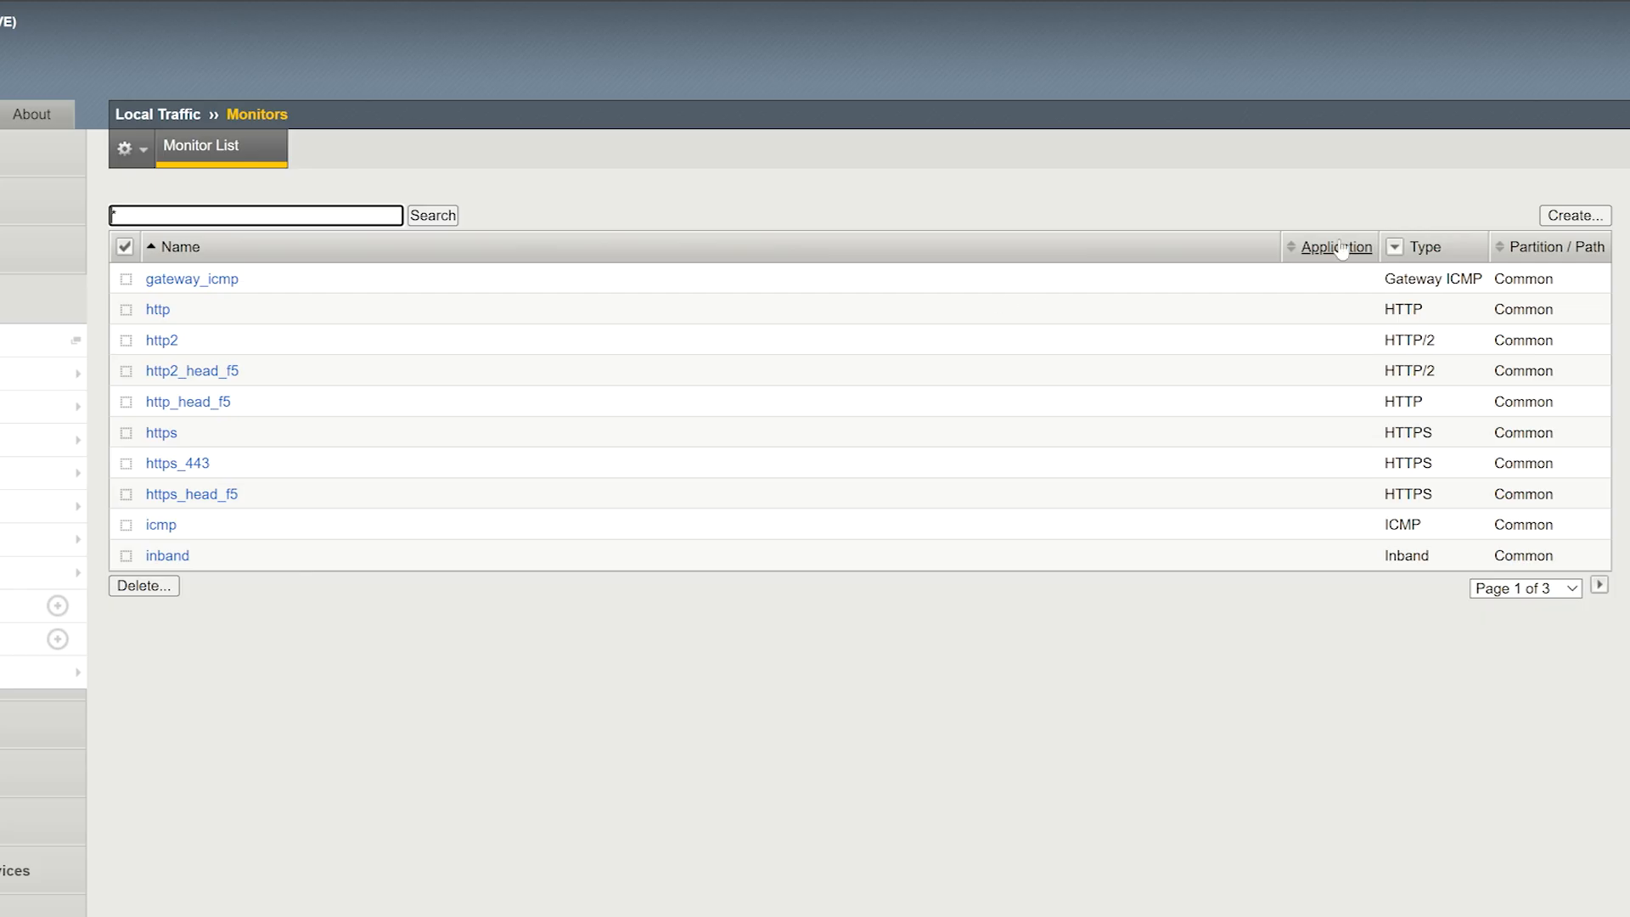
# - Create a new local traffic monitor named sftp_monitor with the type TCP Half Open
pyautogui.click(1585, 215)
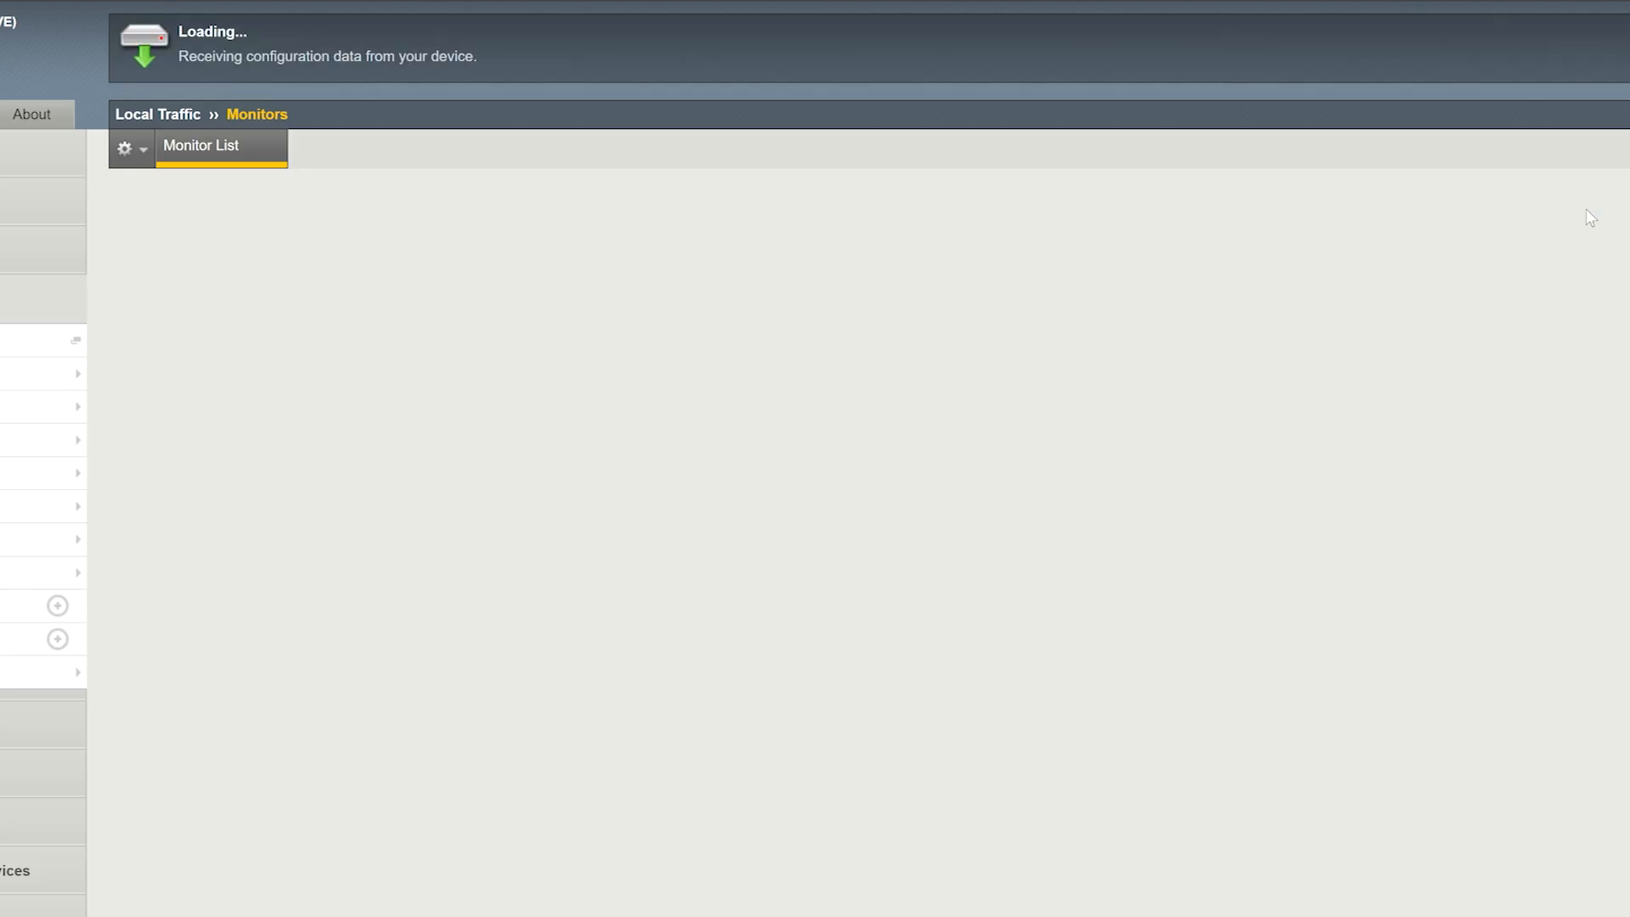
pyautogui.write('sftp_monitor')
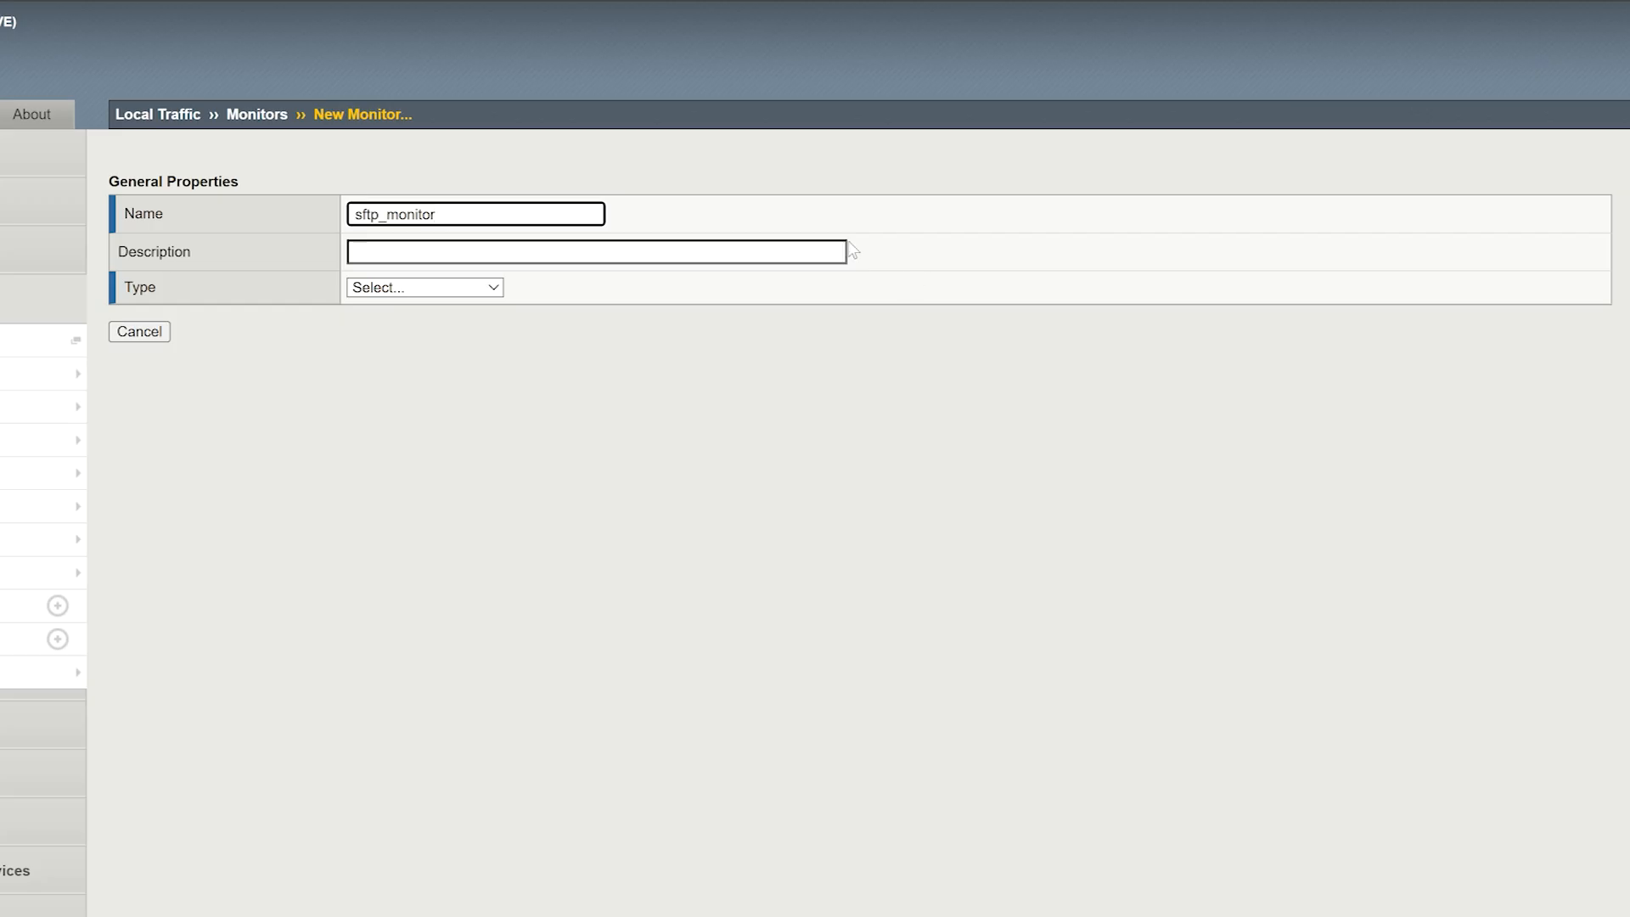
pyautogui.click(491, 290)
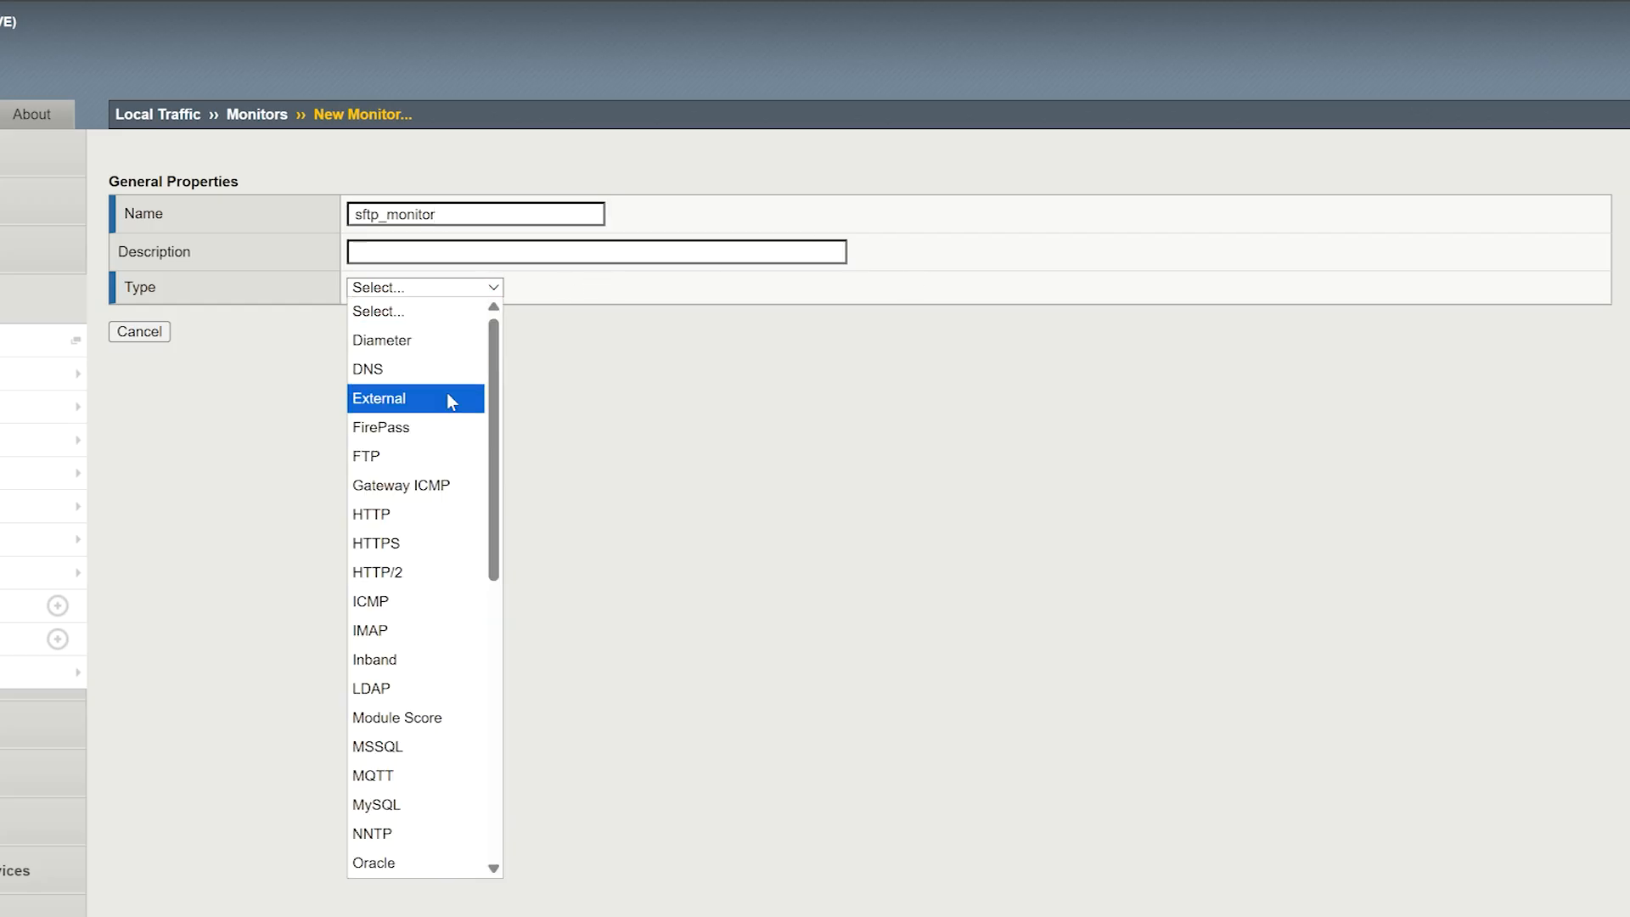
pyautogui.scroll(-7, 445, 424)
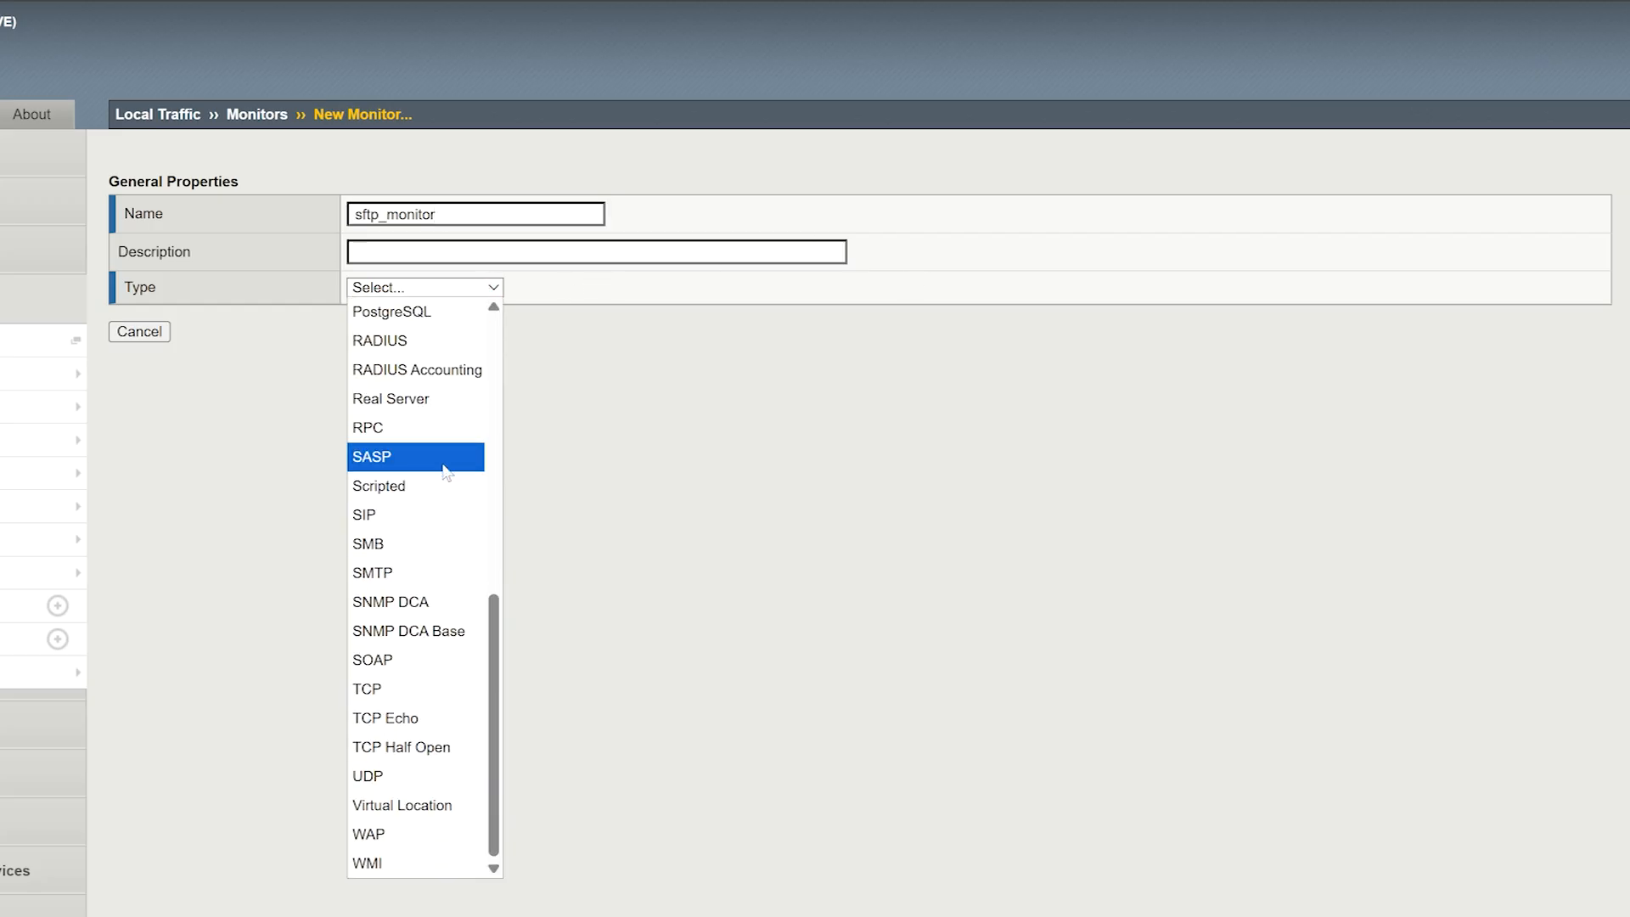
pyautogui.click(398, 752)
# - Set the monitor's interval to 10 seconds and its timeout to 31 seconds, and save the monitor
pyautogui.click(350, 399)
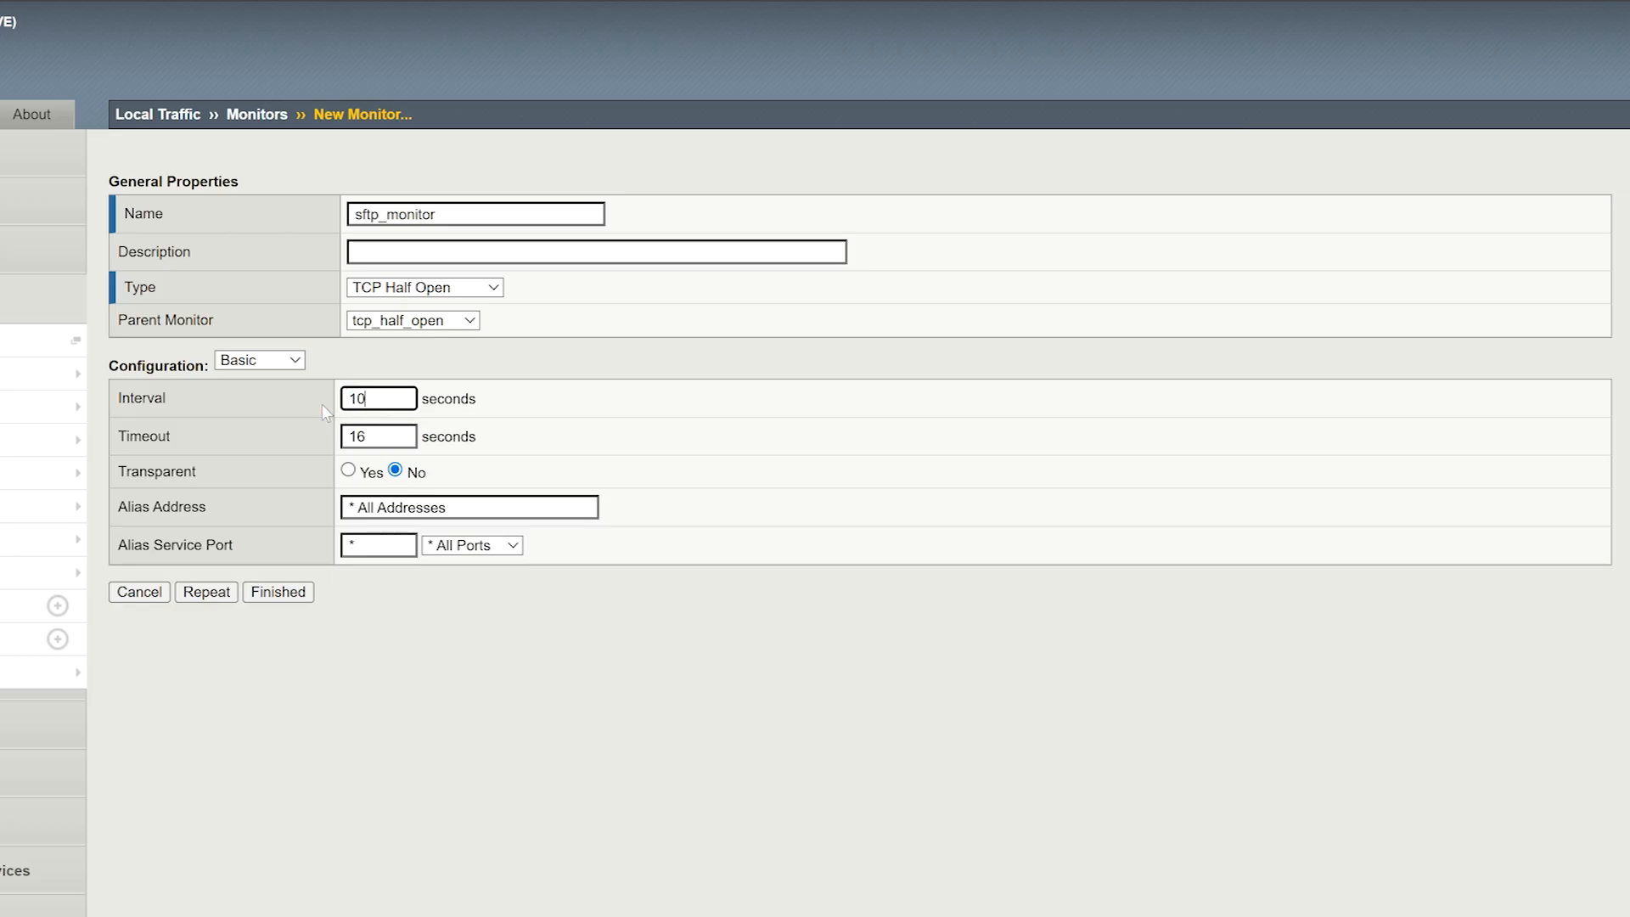
pyautogui.doubleClick(364, 437)
pyautogui.write('3')
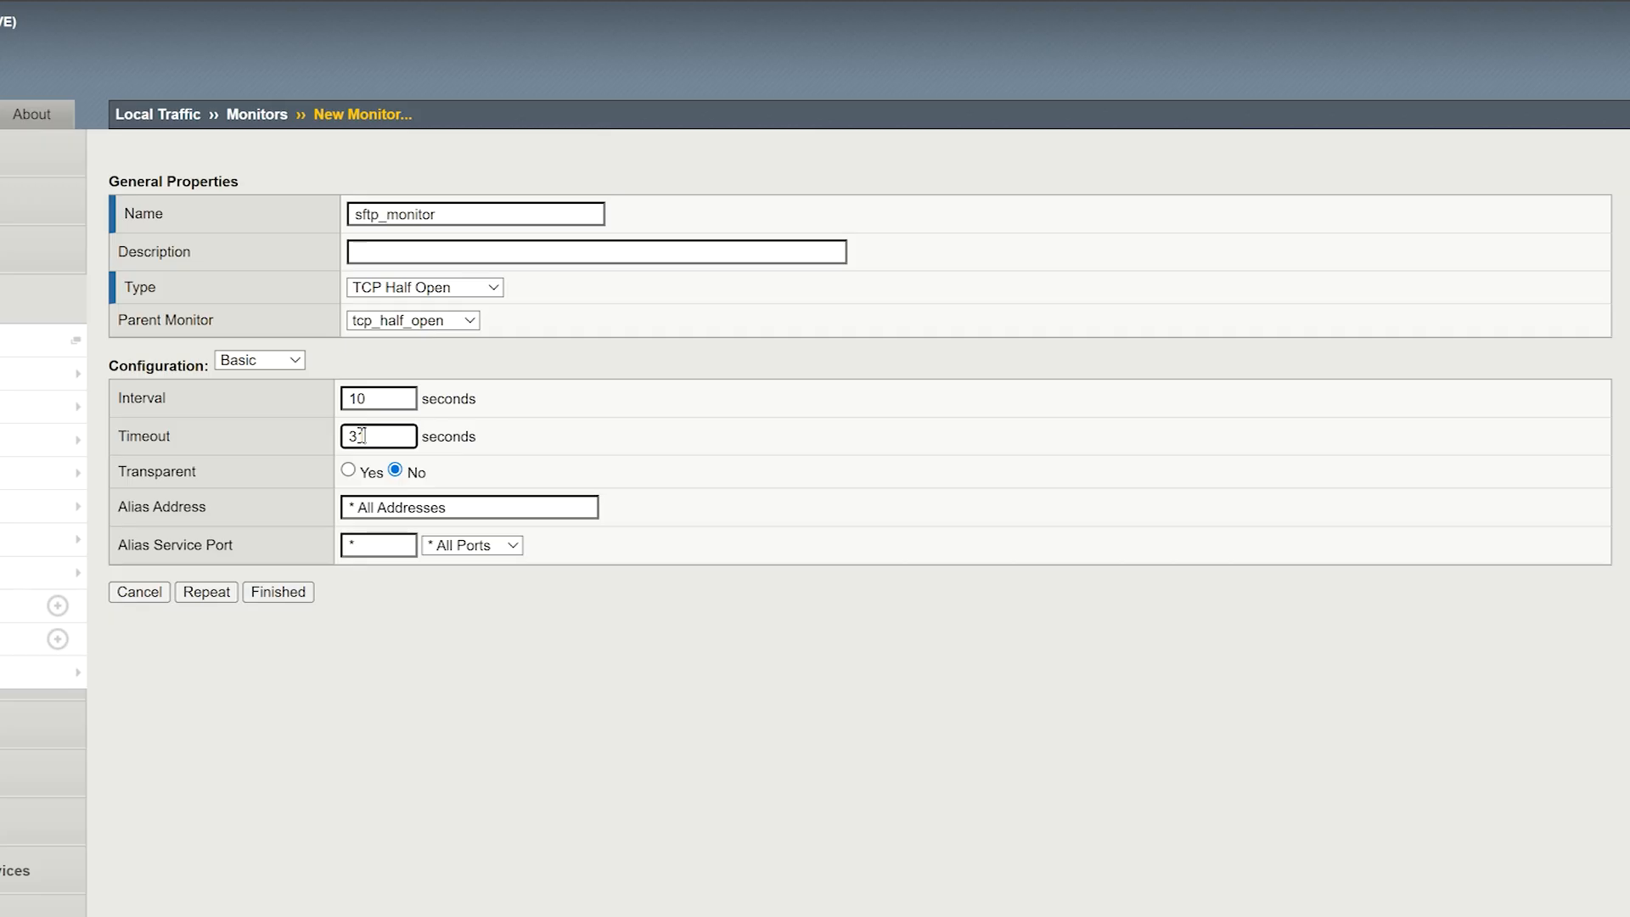
pyautogui.write('1')
pyautogui.click(297, 592)
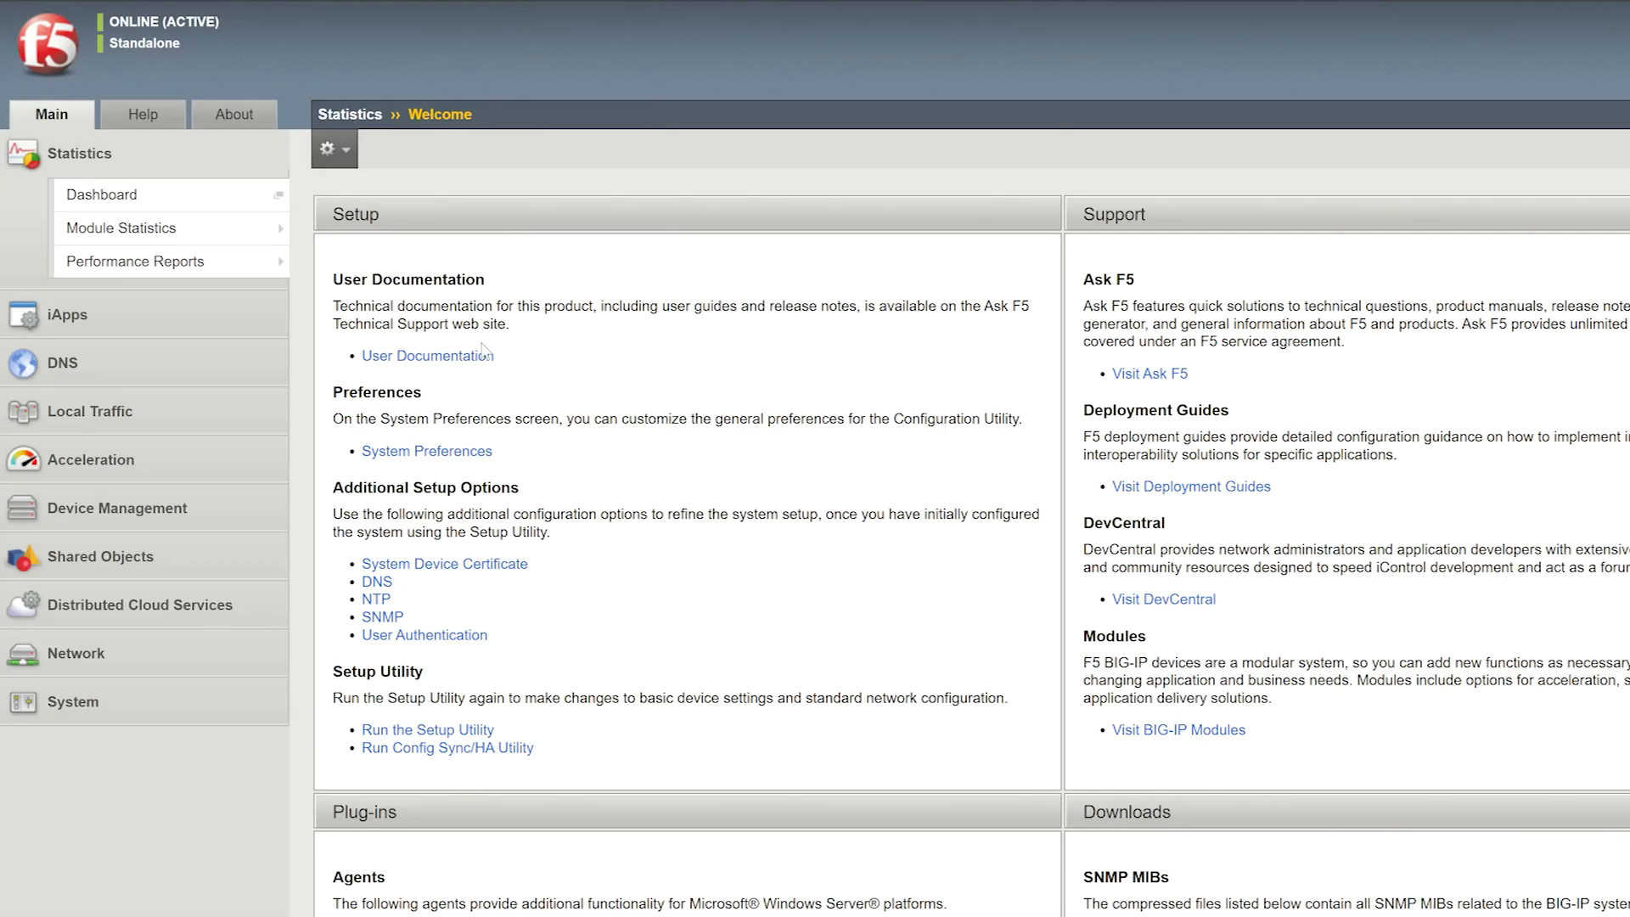
# - Start a new local traffic pool with the Advanced configuration and name it sftp_pool
pyautogui.click(98, 409)
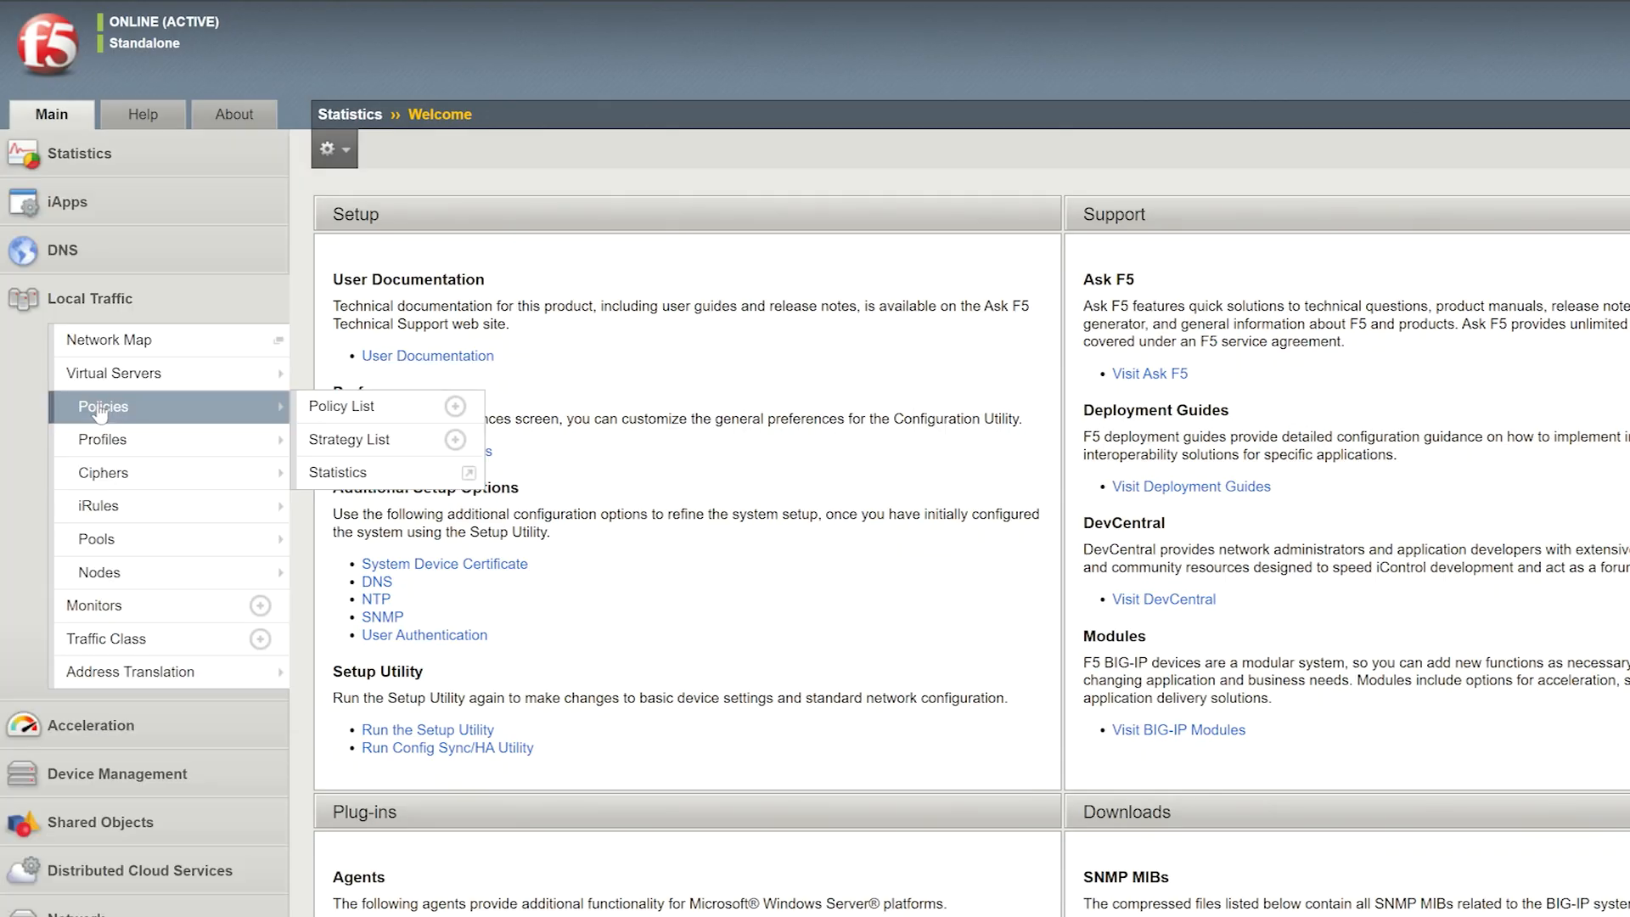
pyautogui.moveTo(99, 540)
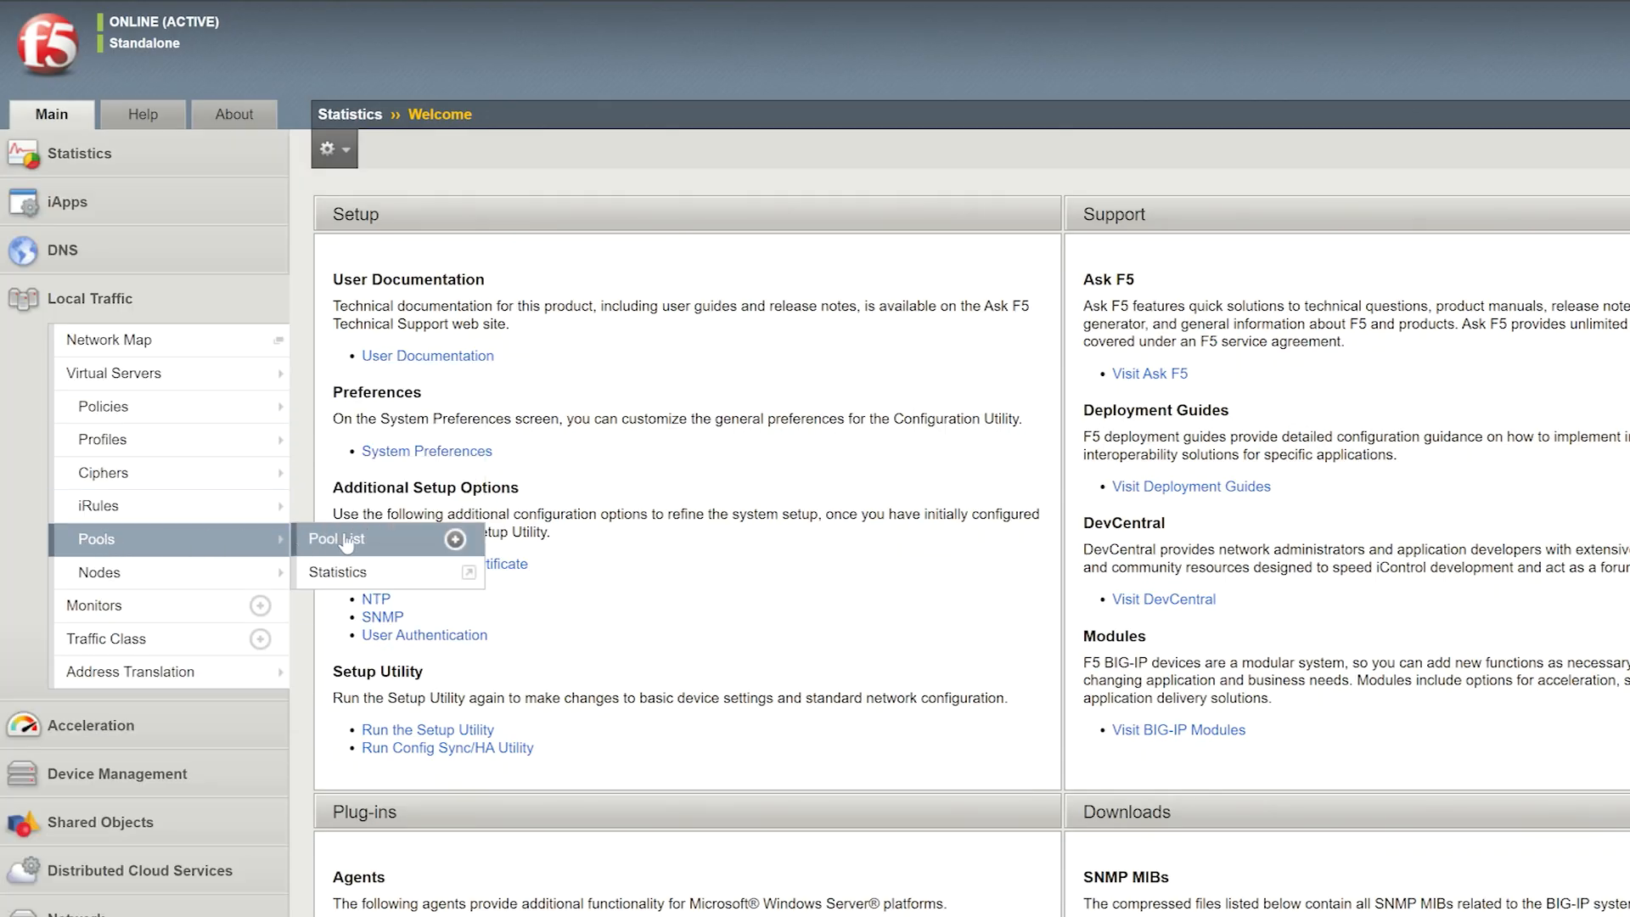
pyautogui.click(416, 544)
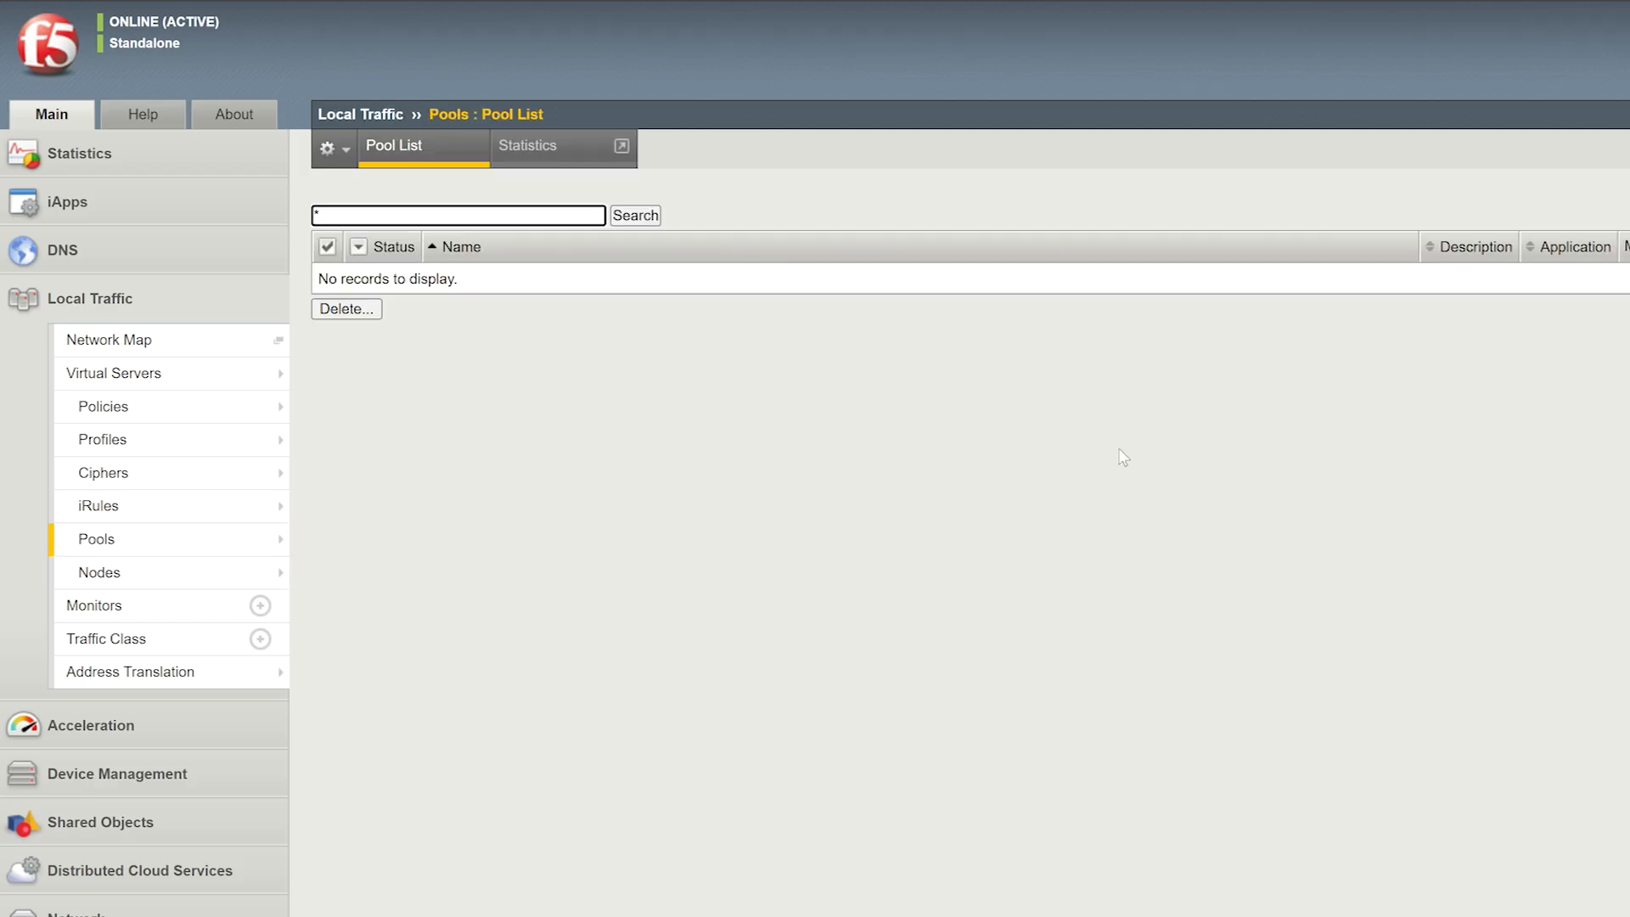
pyautogui.click(1578, 216)
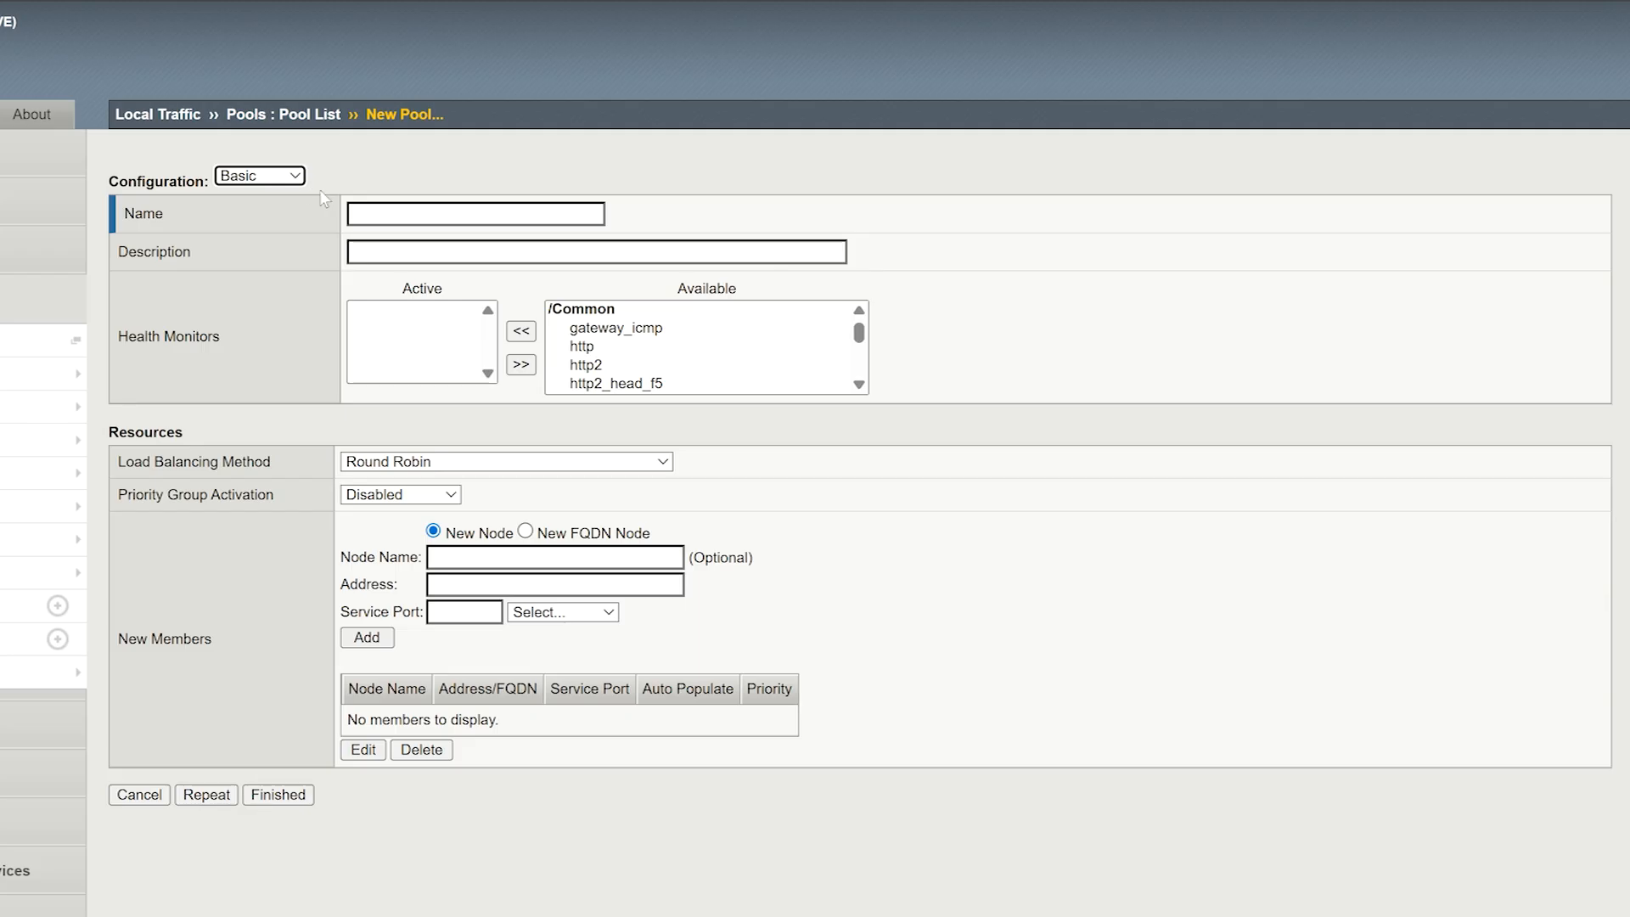
pyautogui.click(287, 177)
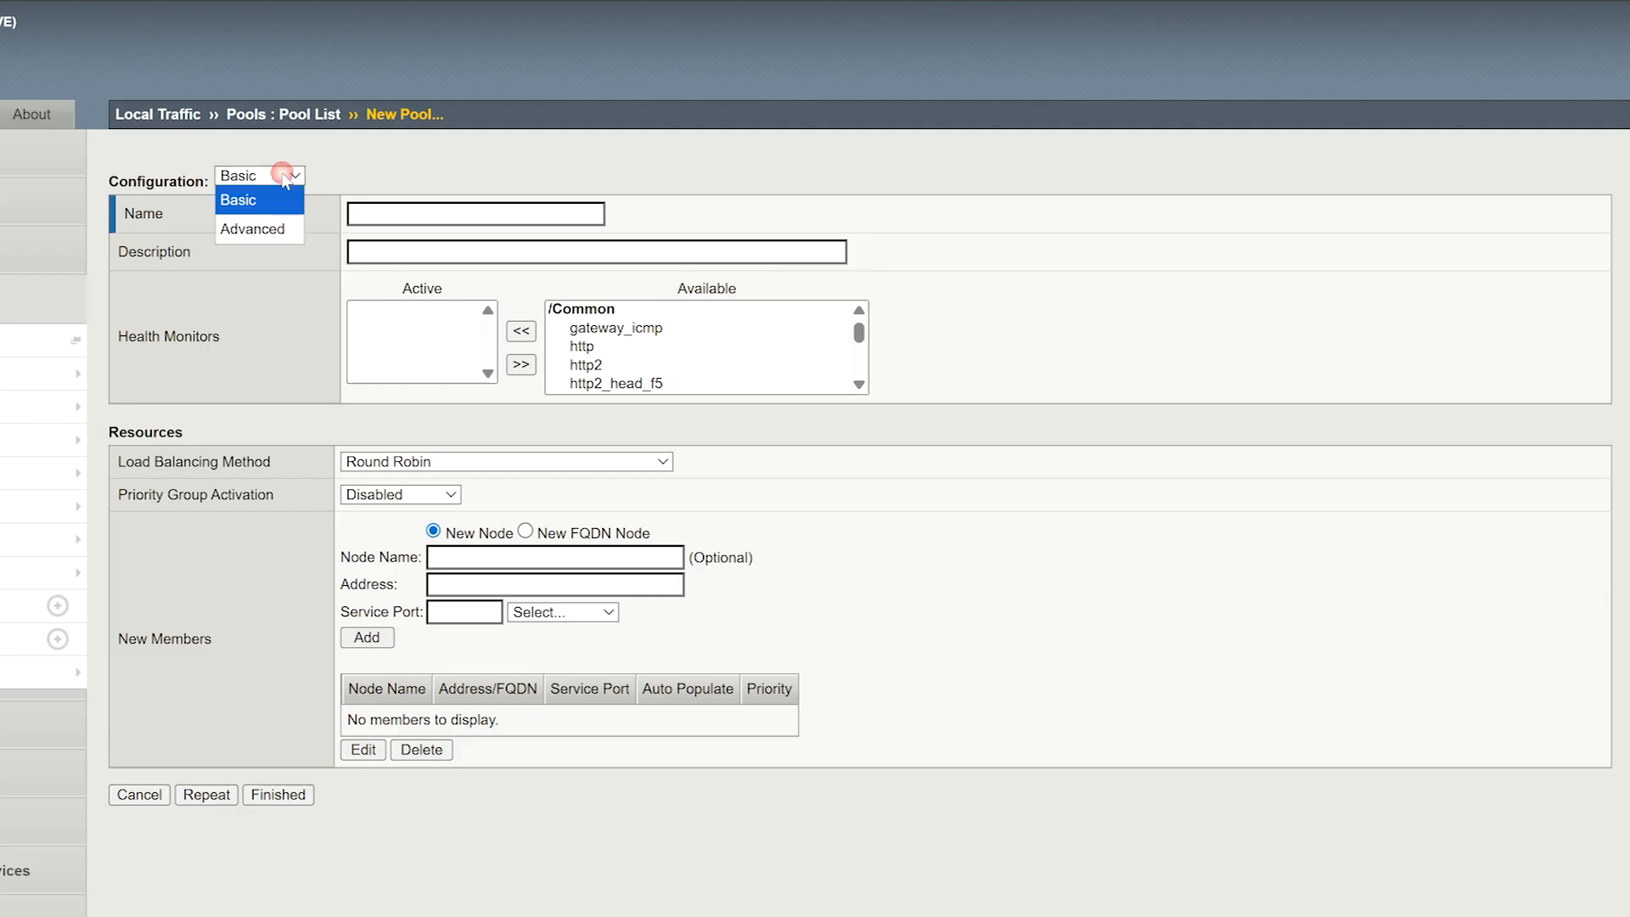
pyautogui.click(269, 229)
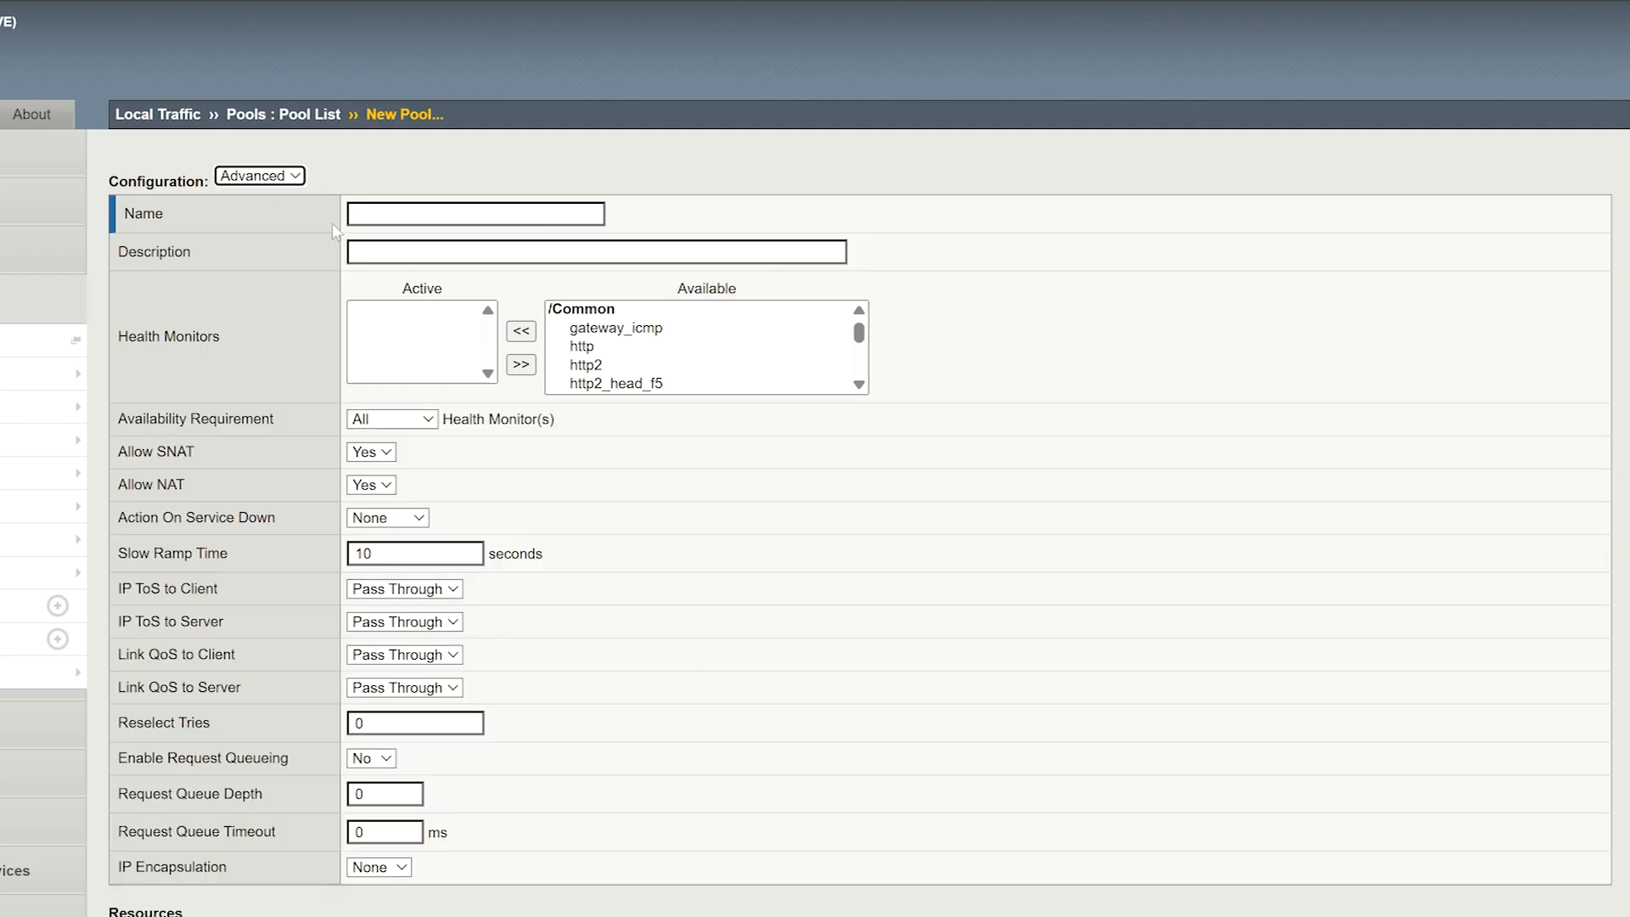
pyautogui.click(405, 217)
pyautogui.write('sftp_pool')
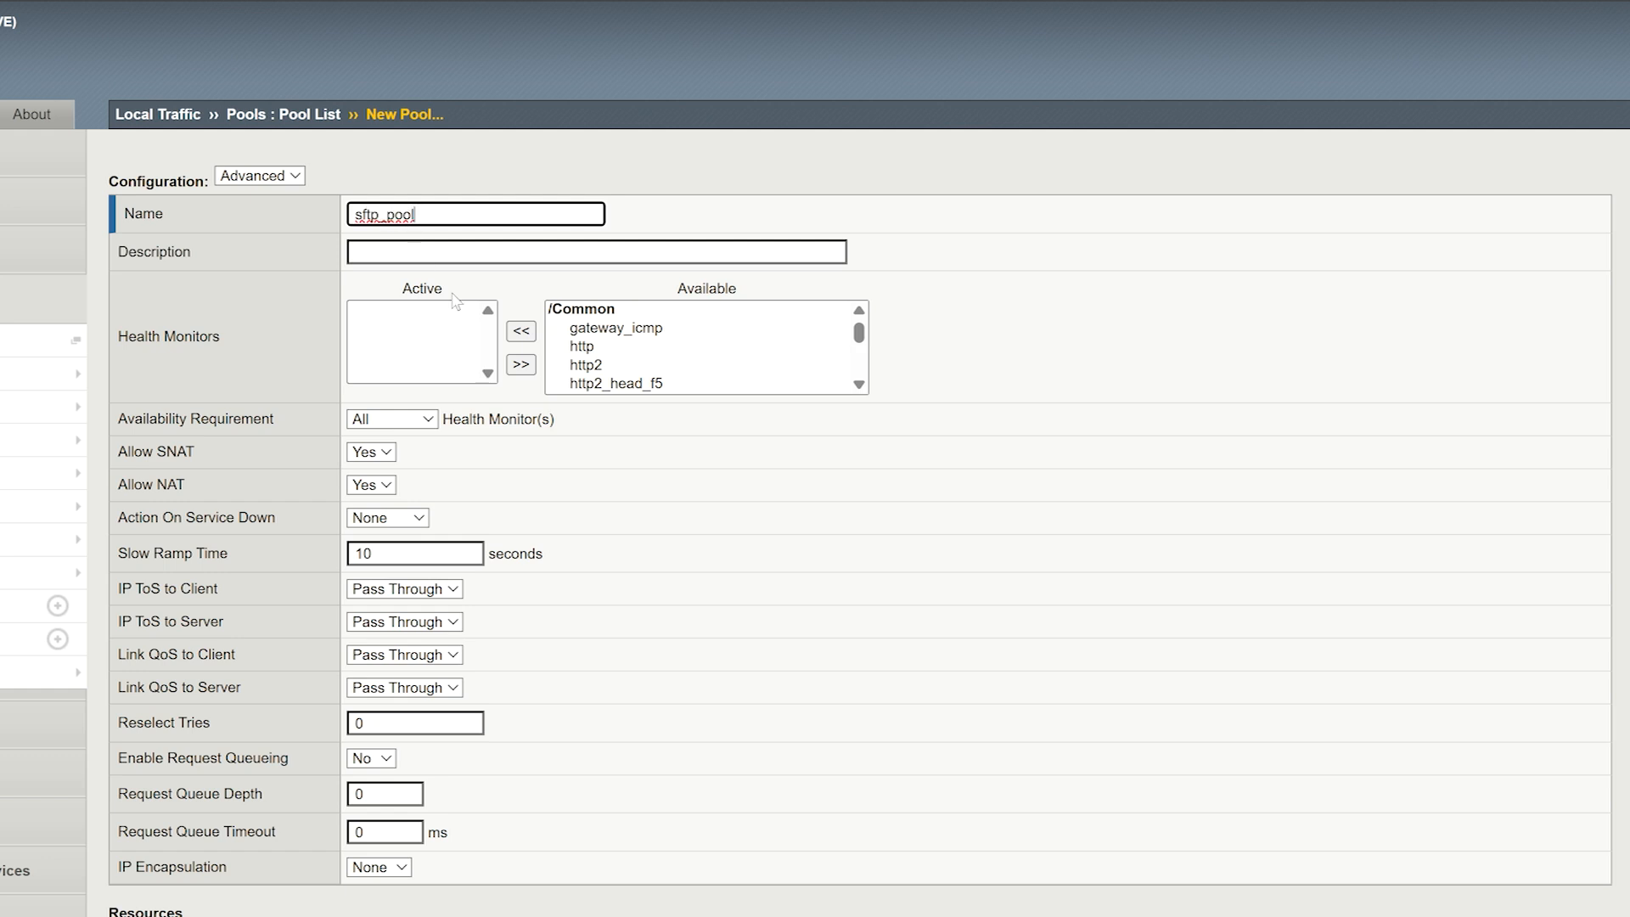
# - Assign sftp_monitor as the active health monitor of the new pool
pyautogui.scroll(-2, 583, 339)
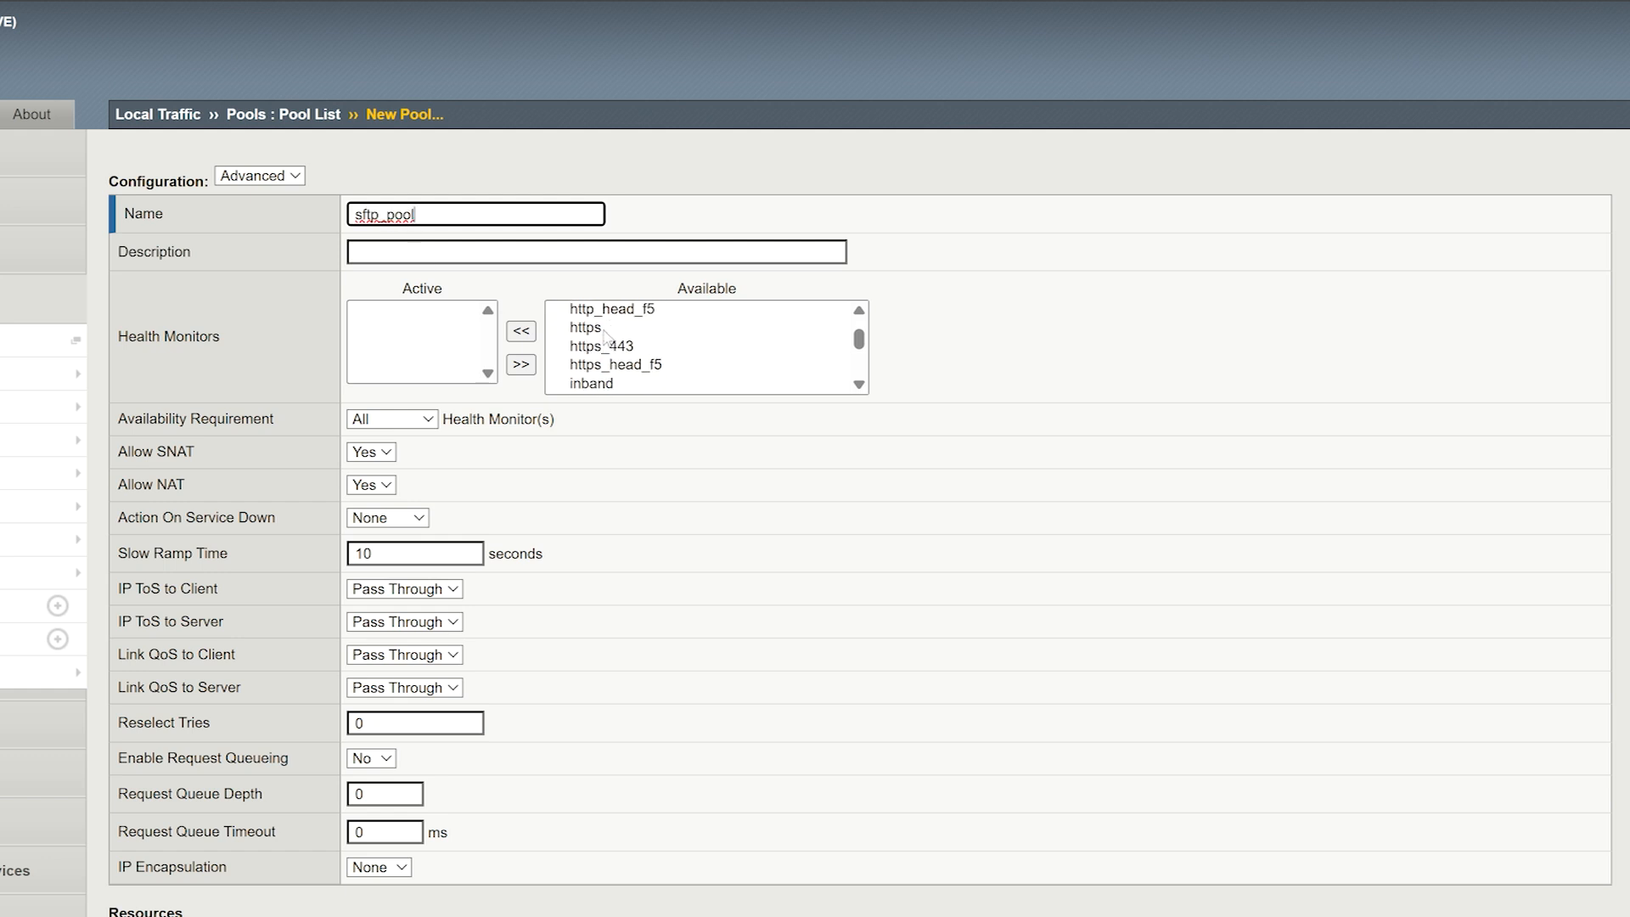
pyautogui.scroll(-2, 604, 335)
pyautogui.click(586, 310)
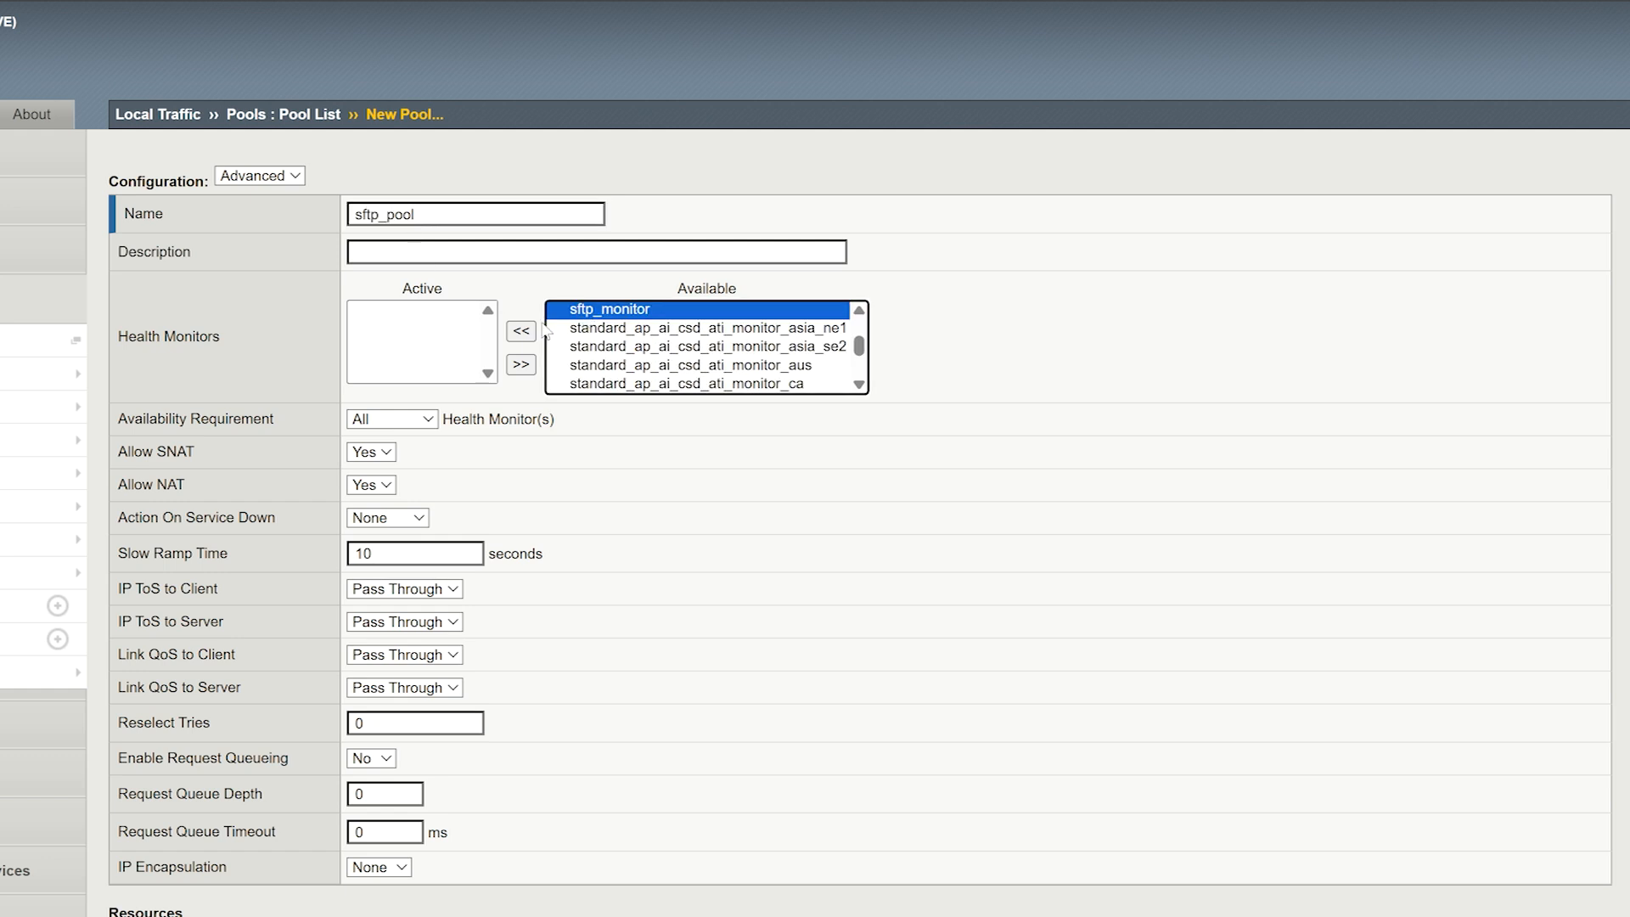
pyautogui.click(523, 333)
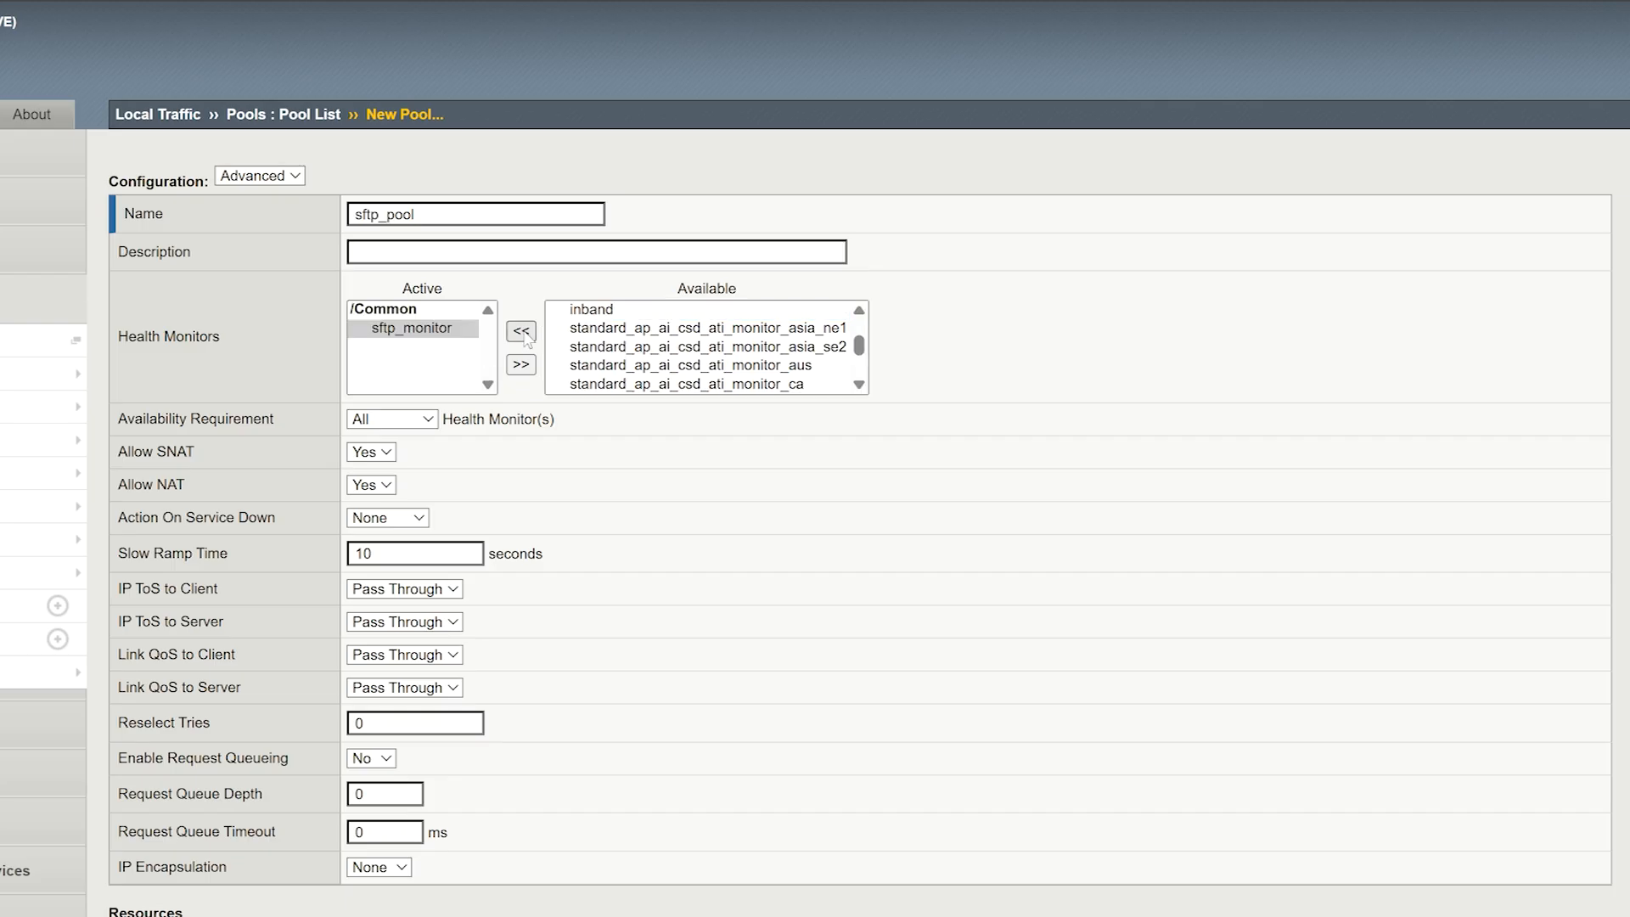
# - Choose None for the pool's Action On Service Down and set its load balancing method to Least Connections (member)
pyautogui.click(419, 519)
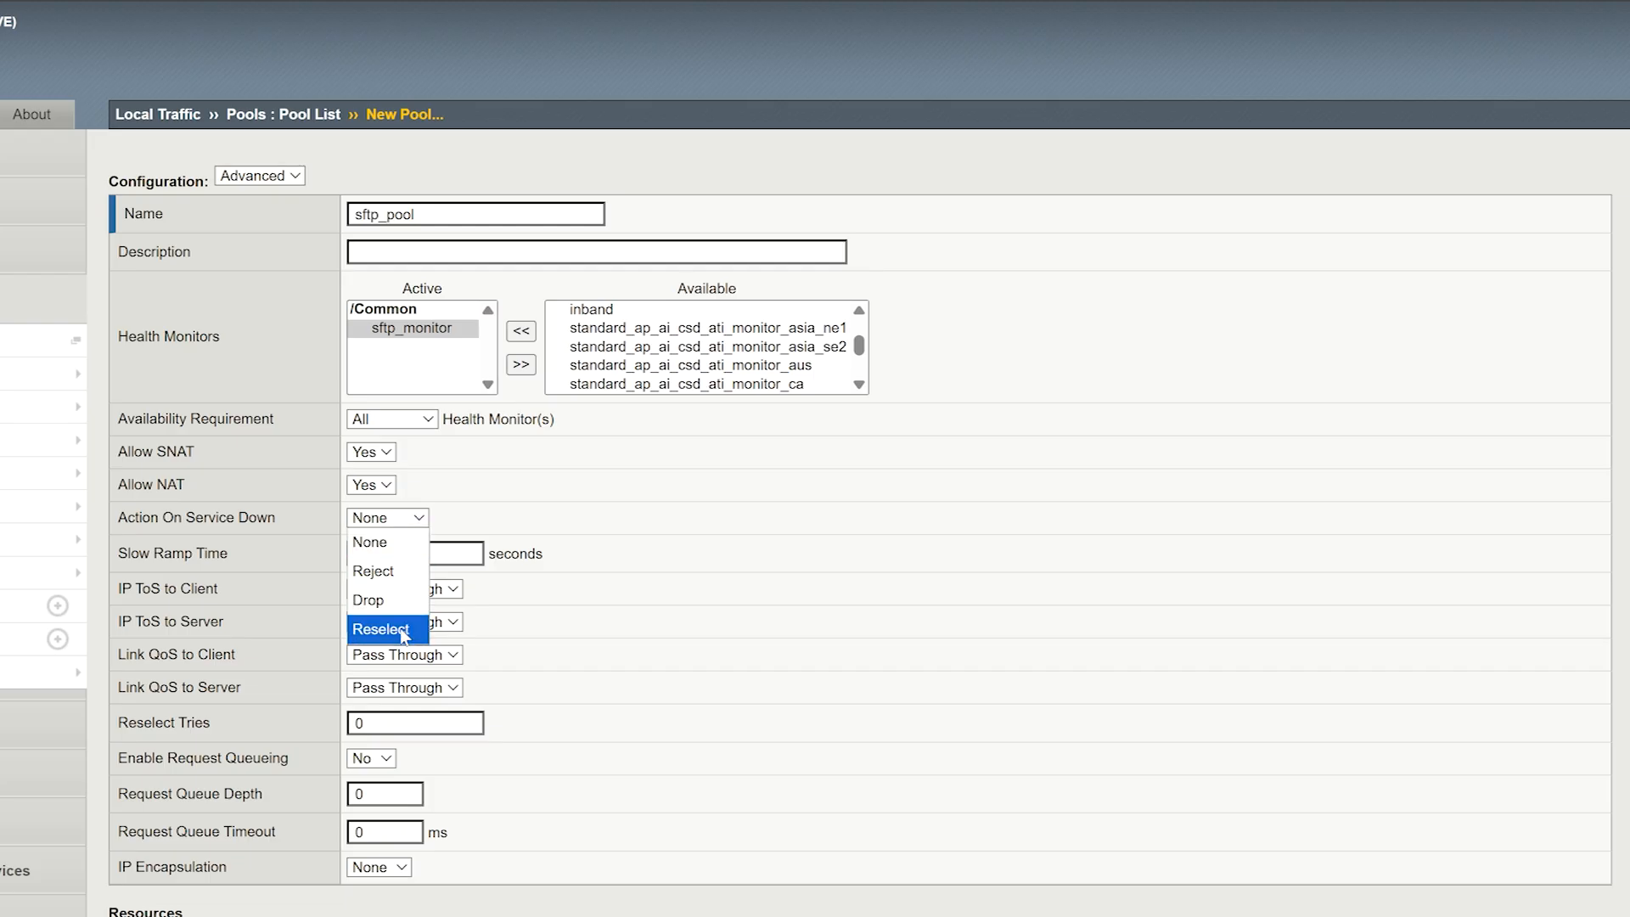
pyautogui.click(411, 543)
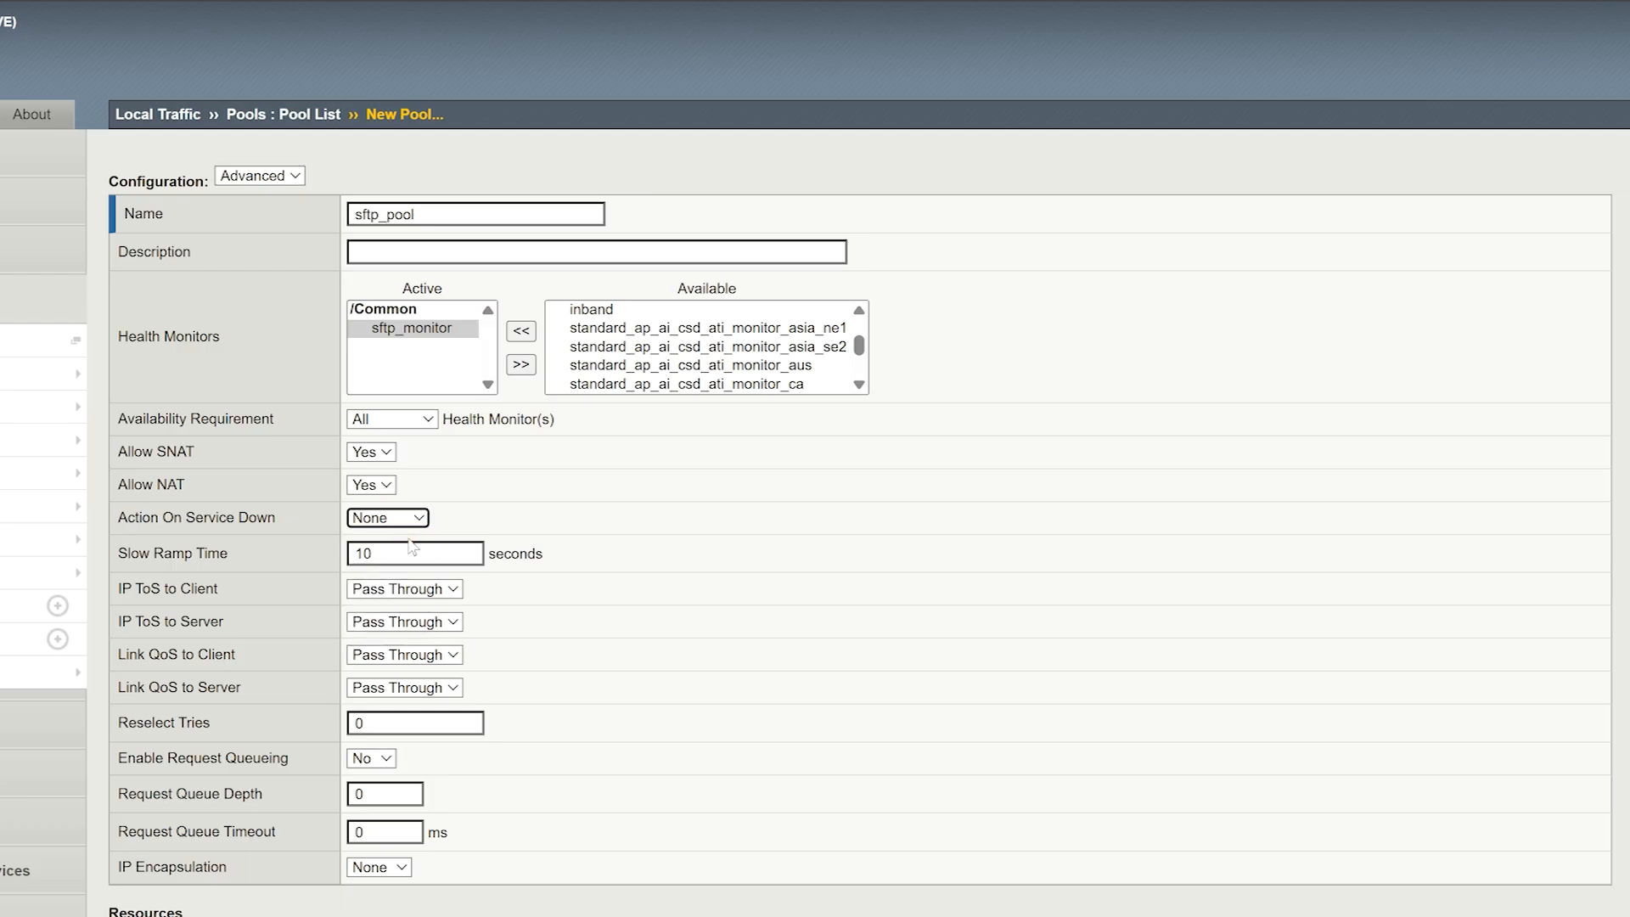
pyautogui.scroll(-5, 691, 444)
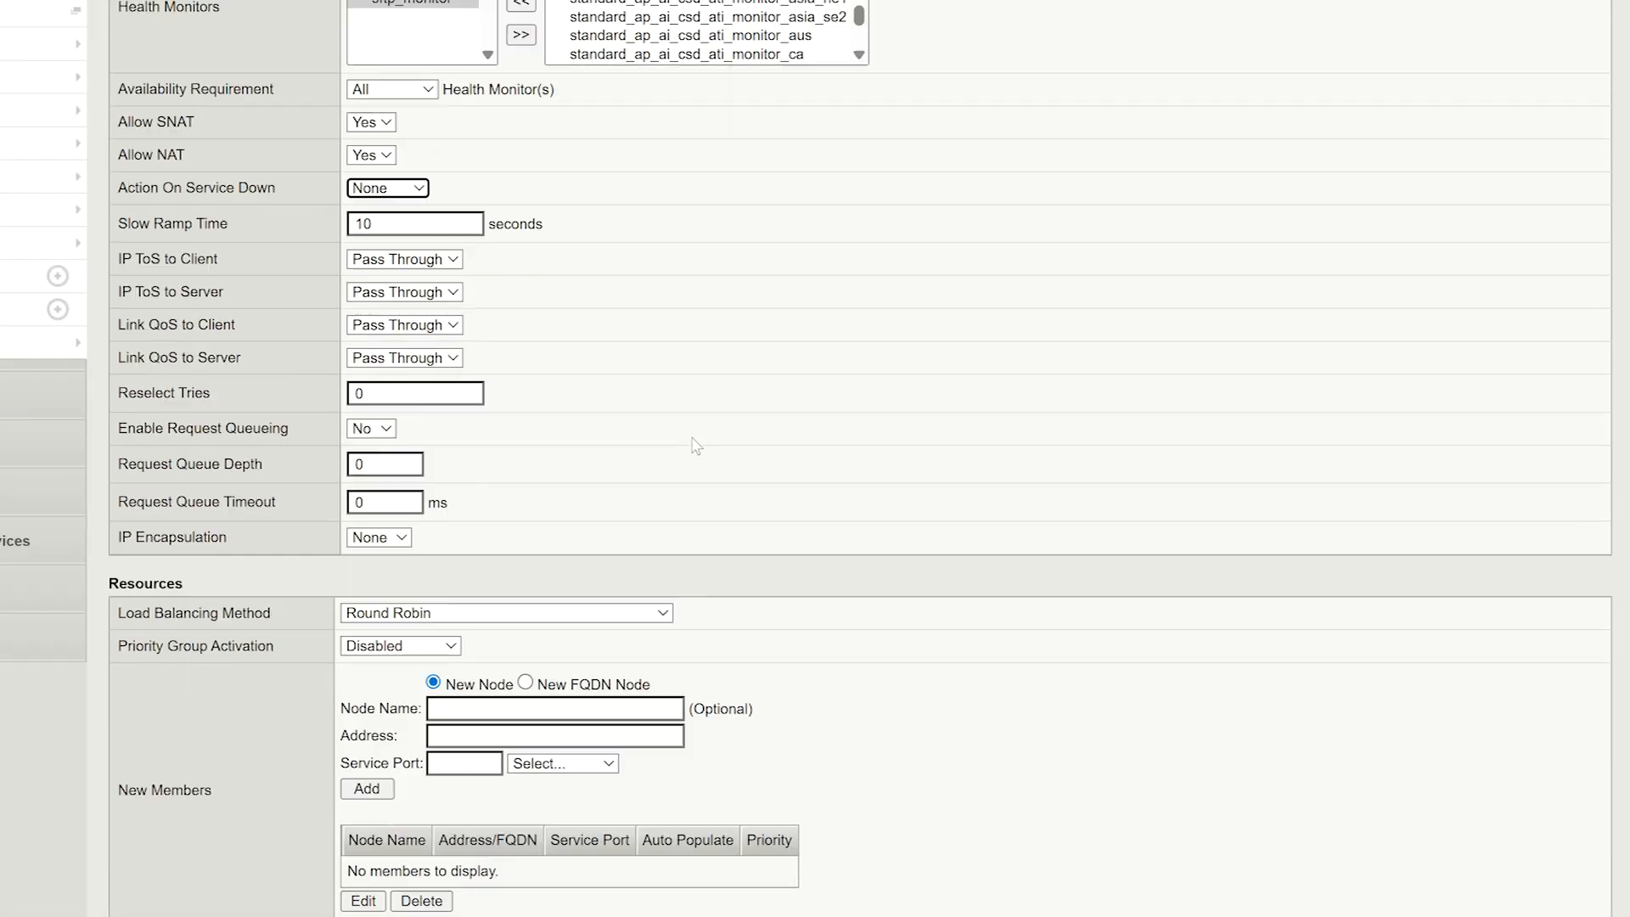
pyautogui.click(516, 552)
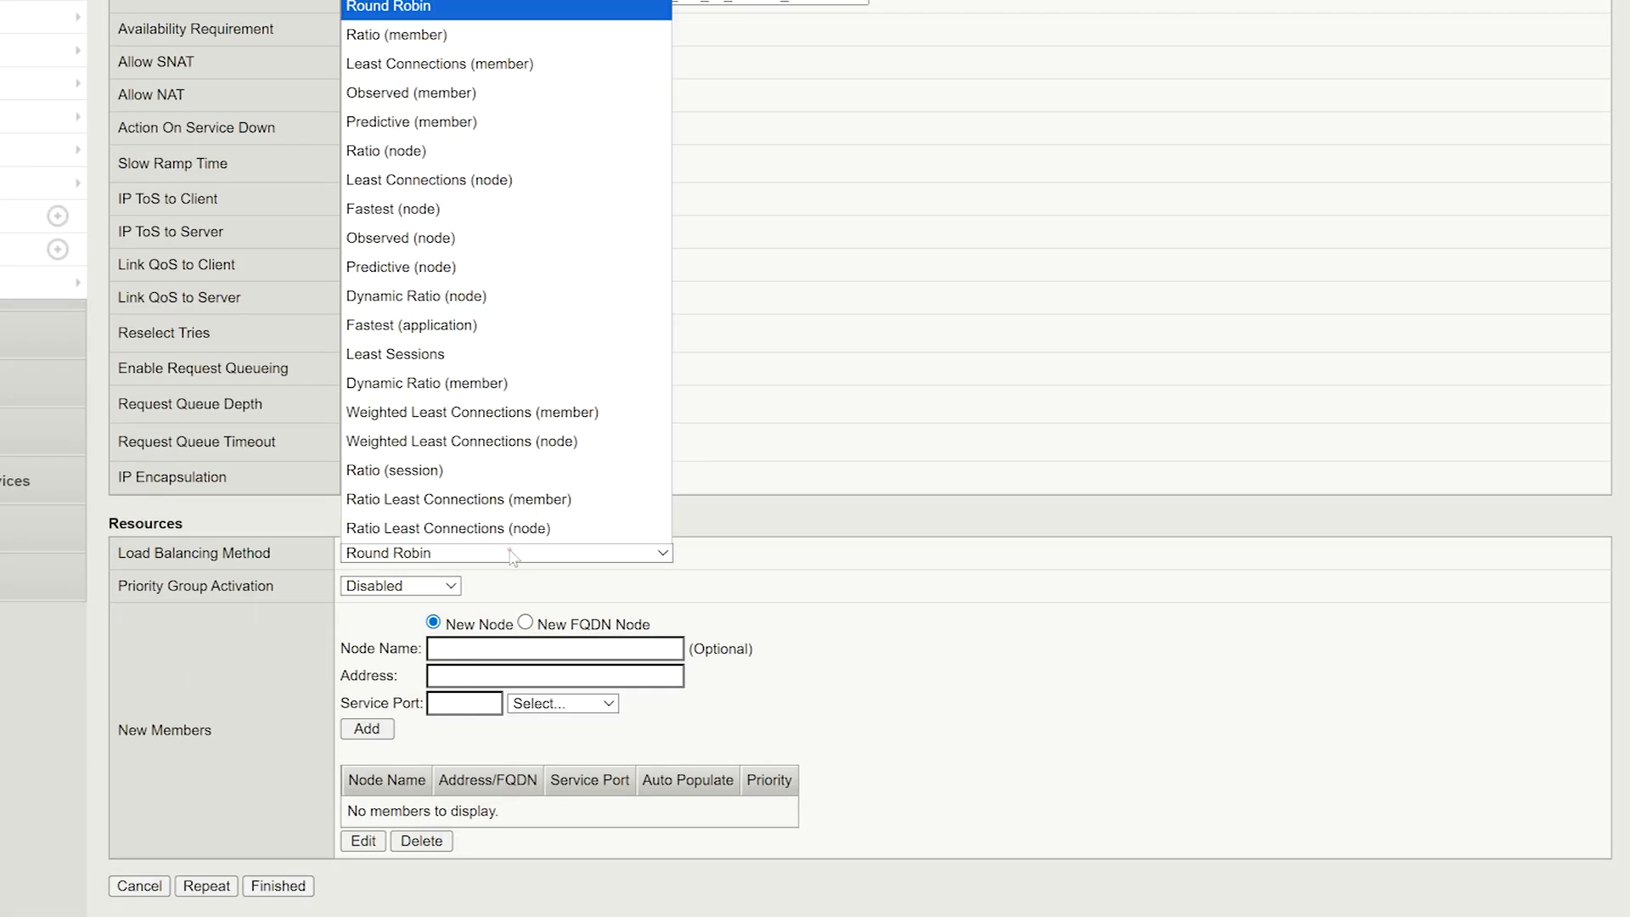
pyautogui.click(527, 68)
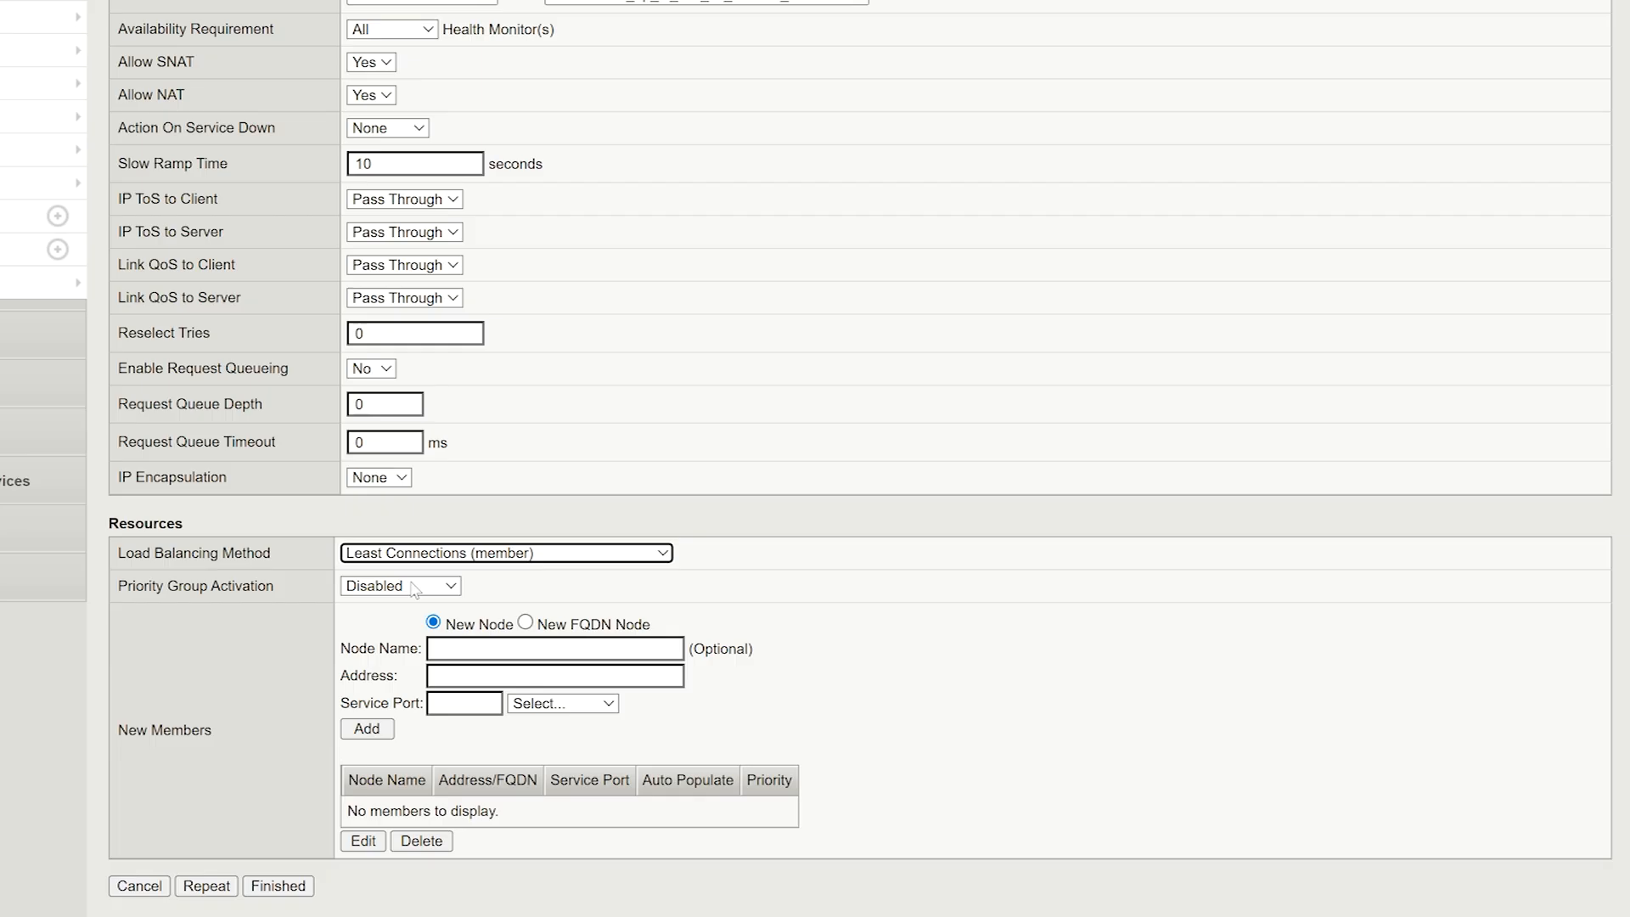
# - Add pool member sftp_server_1 with address 10.0.0.10 and service port 22 (SSH), and save the pool
pyautogui.click(444, 655)
pyautogui.write('sftp_server_1')
pyautogui.press('Tab')
pyautogui.write('10.0.0.10')
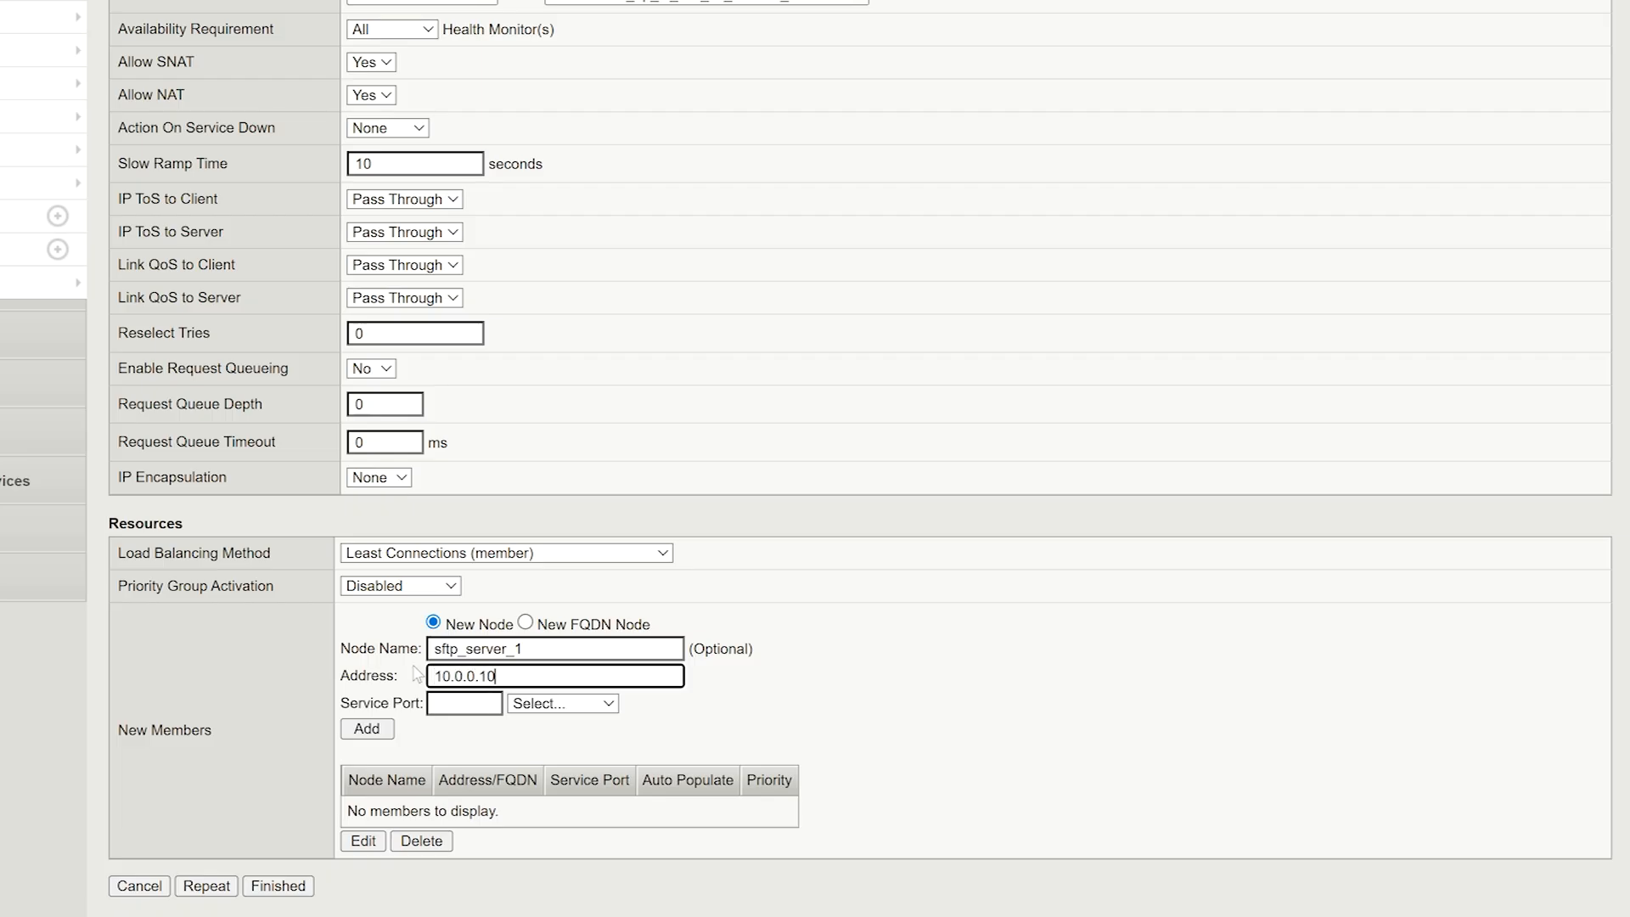
pyautogui.press('Tab')
pyautogui.write('22')
pyautogui.click(536, 711)
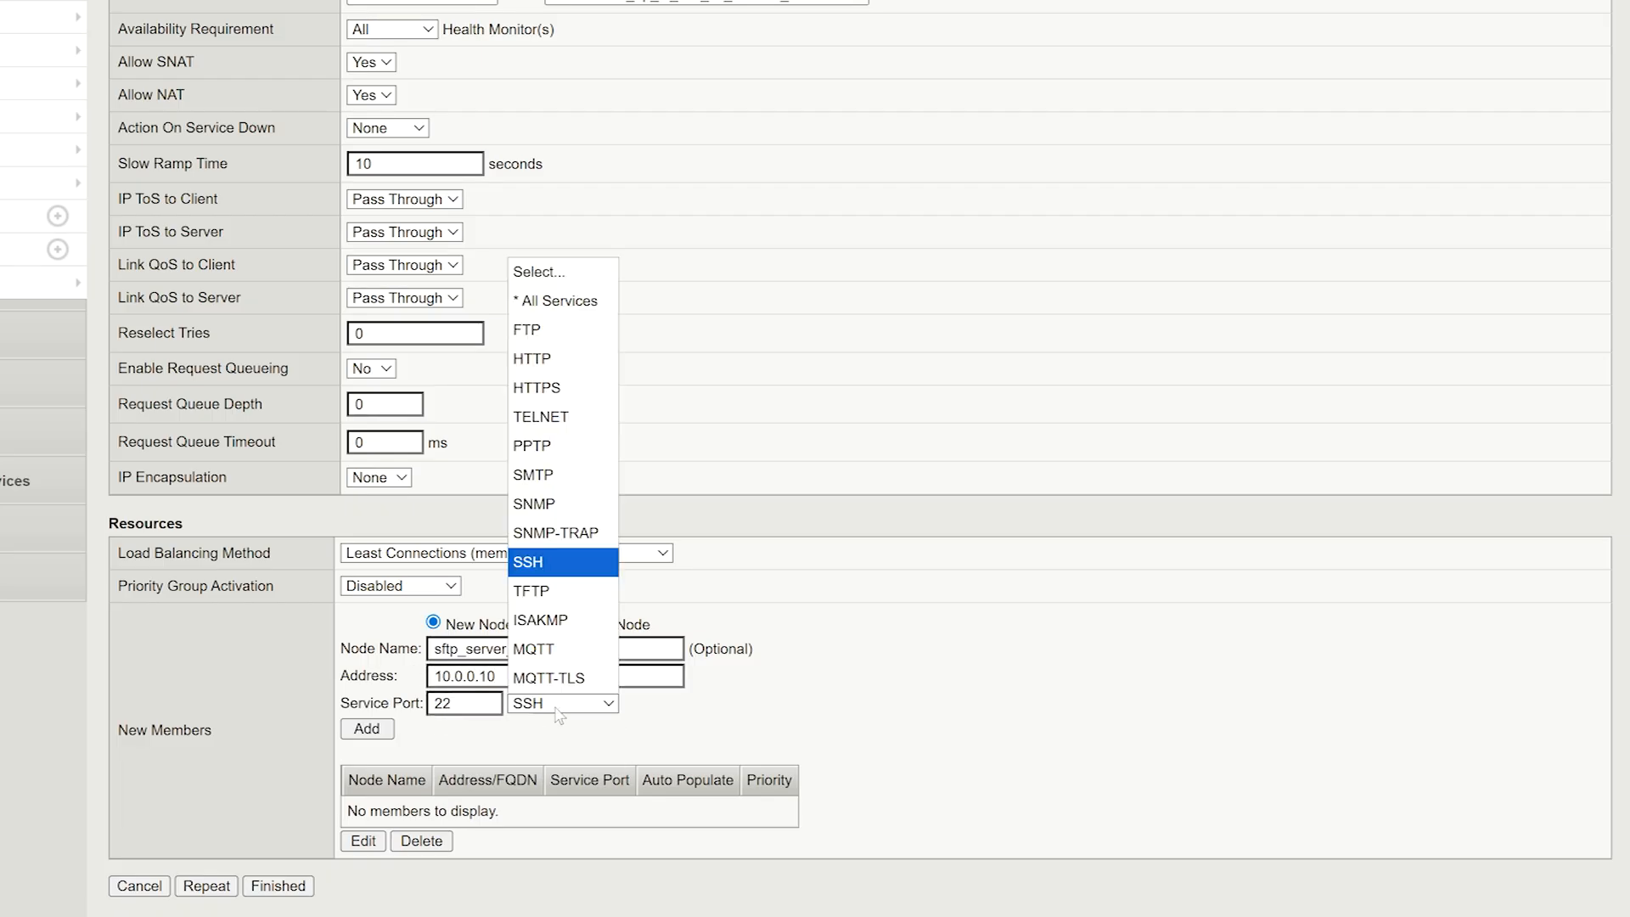
pyautogui.click(507, 736)
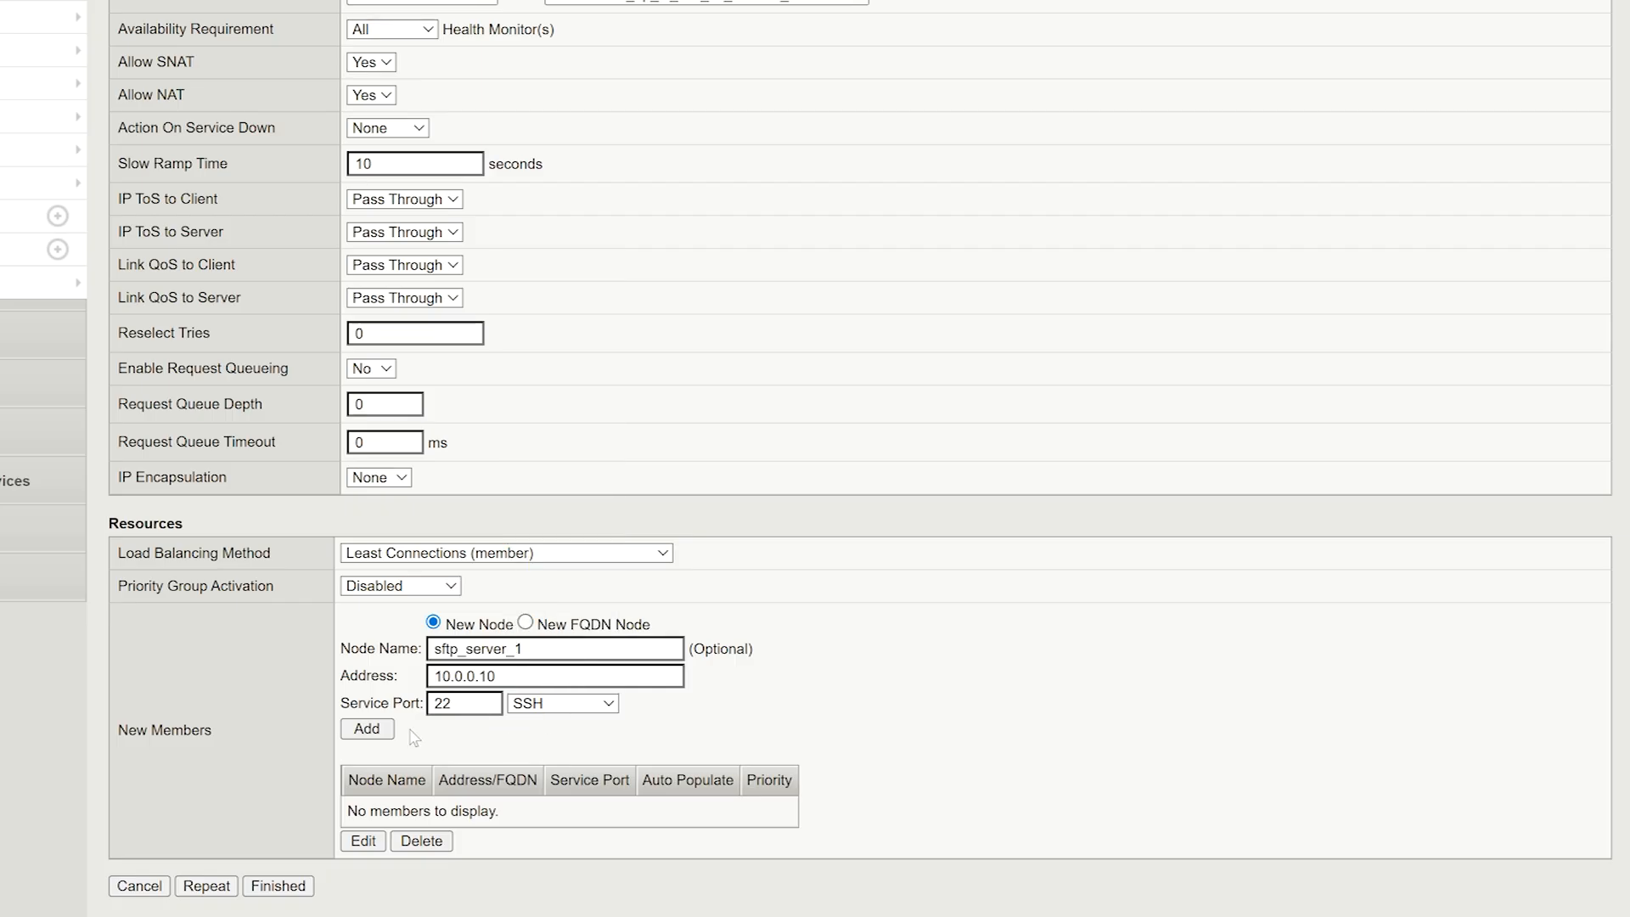
pyautogui.click(375, 731)
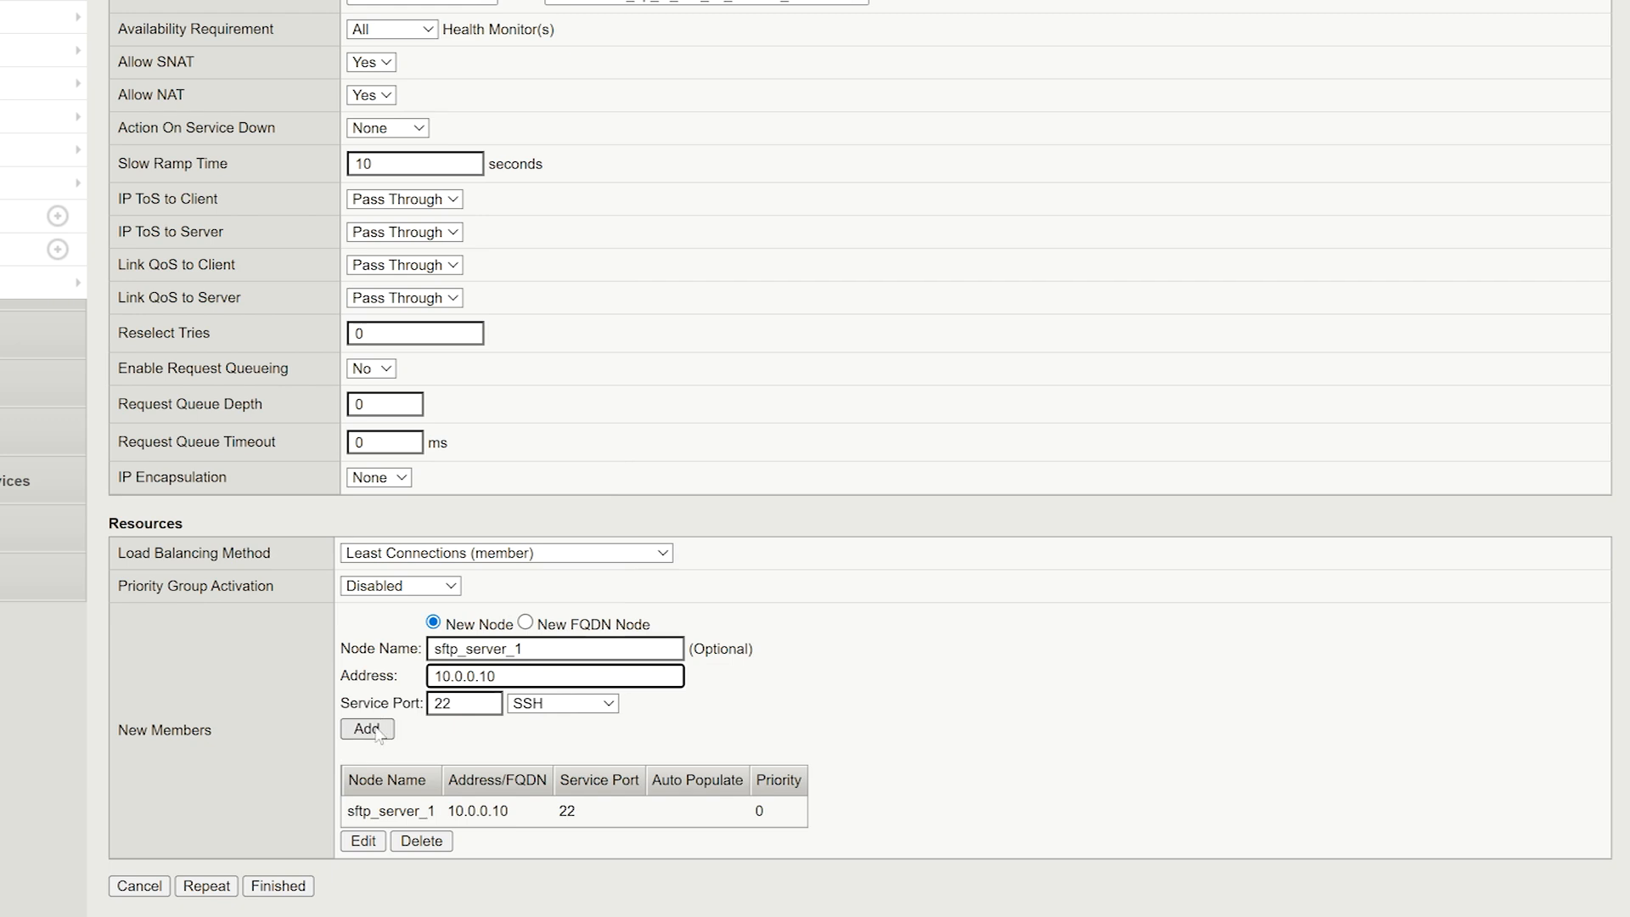
pyautogui.click(287, 885)
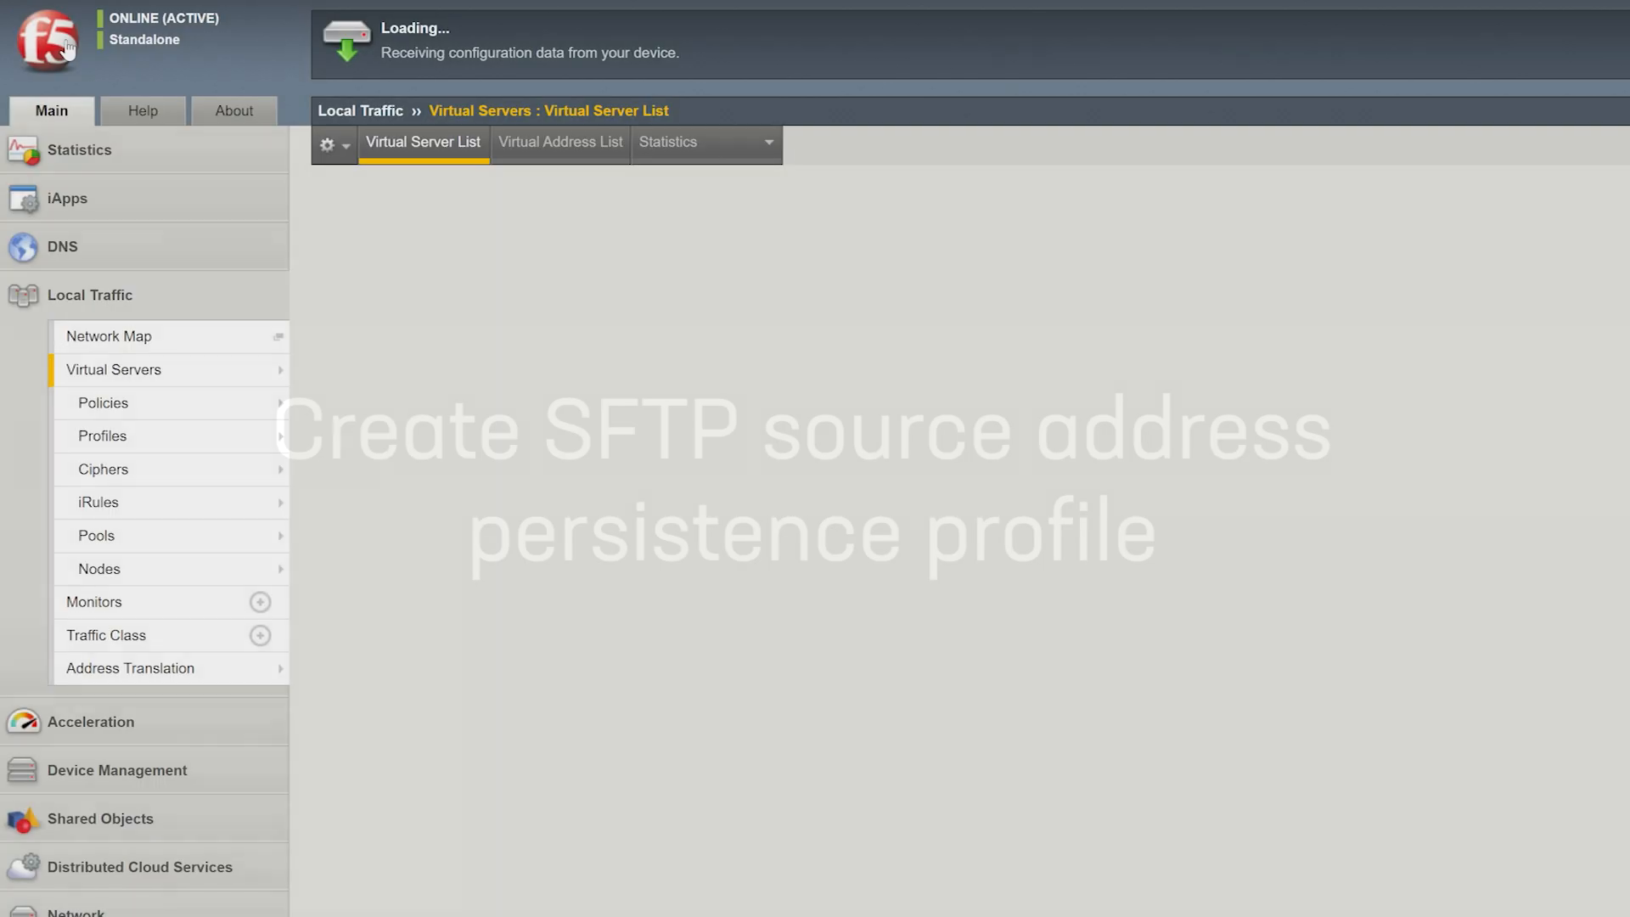
# - Return to the welcome page and start a new persistence profile in the Local Traffic profiles
pyautogui.click(68, 47)
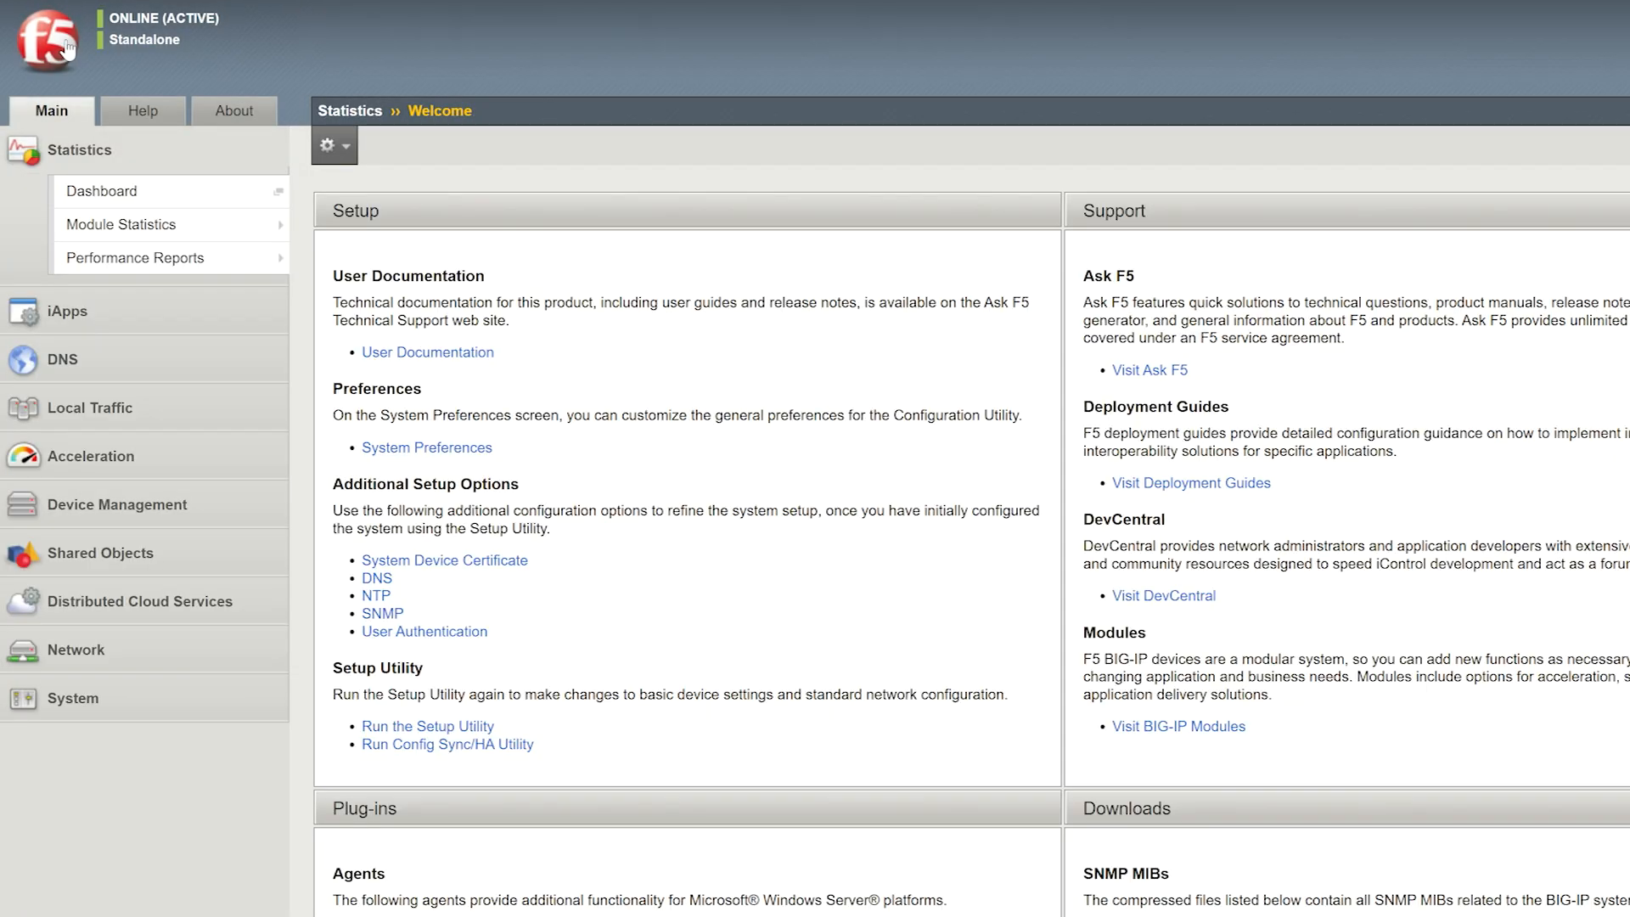
pyautogui.click(75, 408)
pyautogui.moveTo(74, 435)
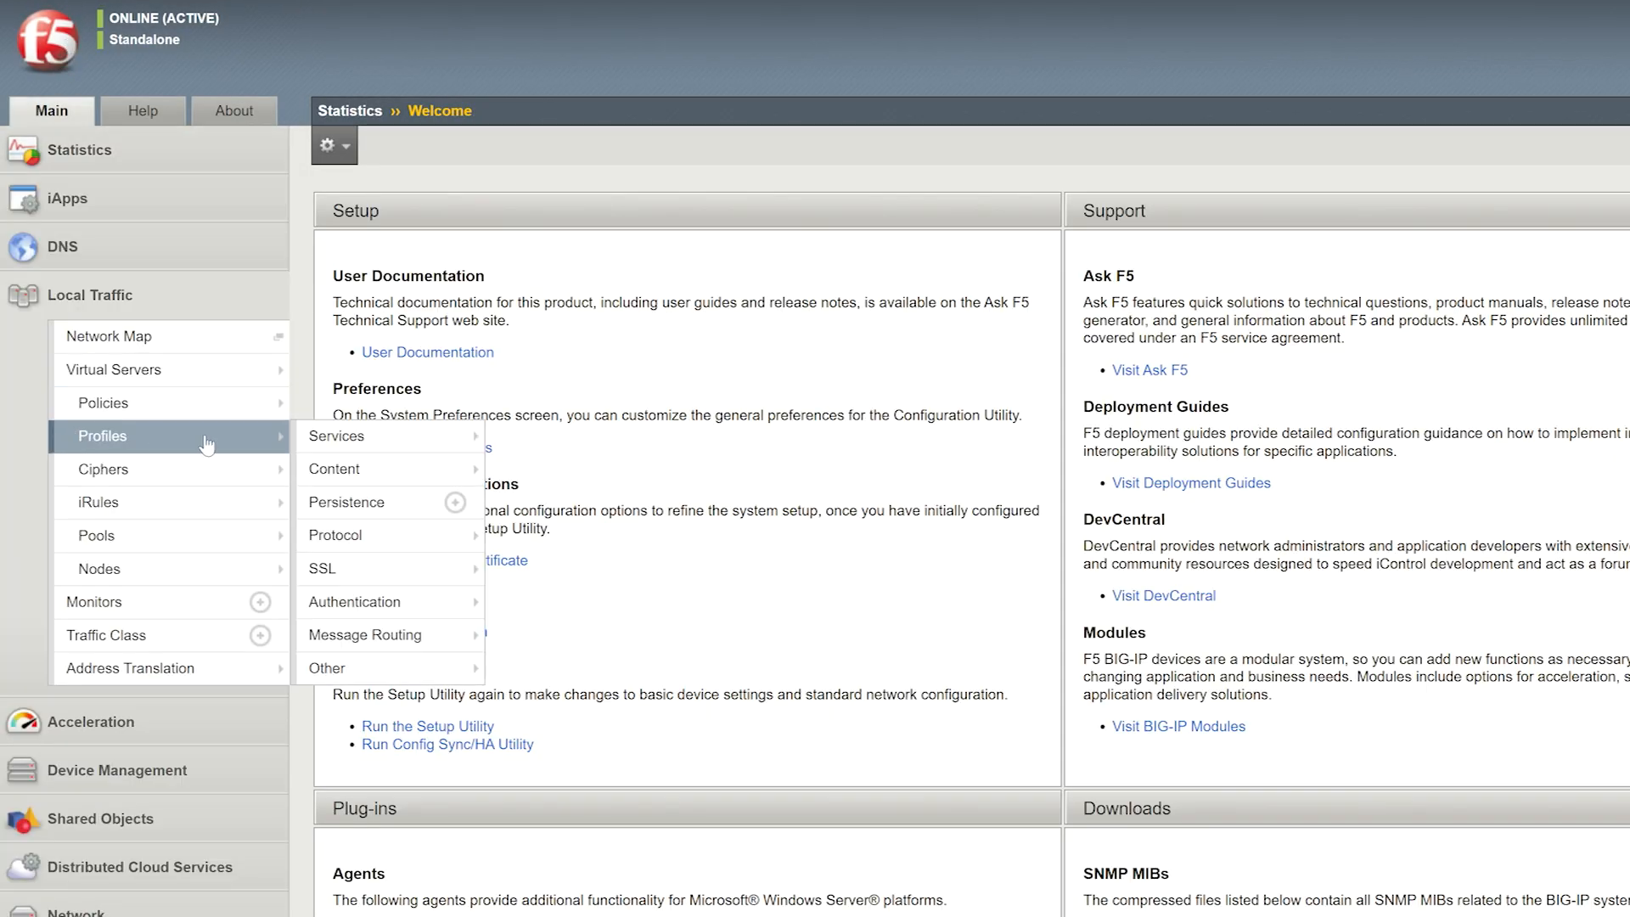
pyautogui.click(333, 509)
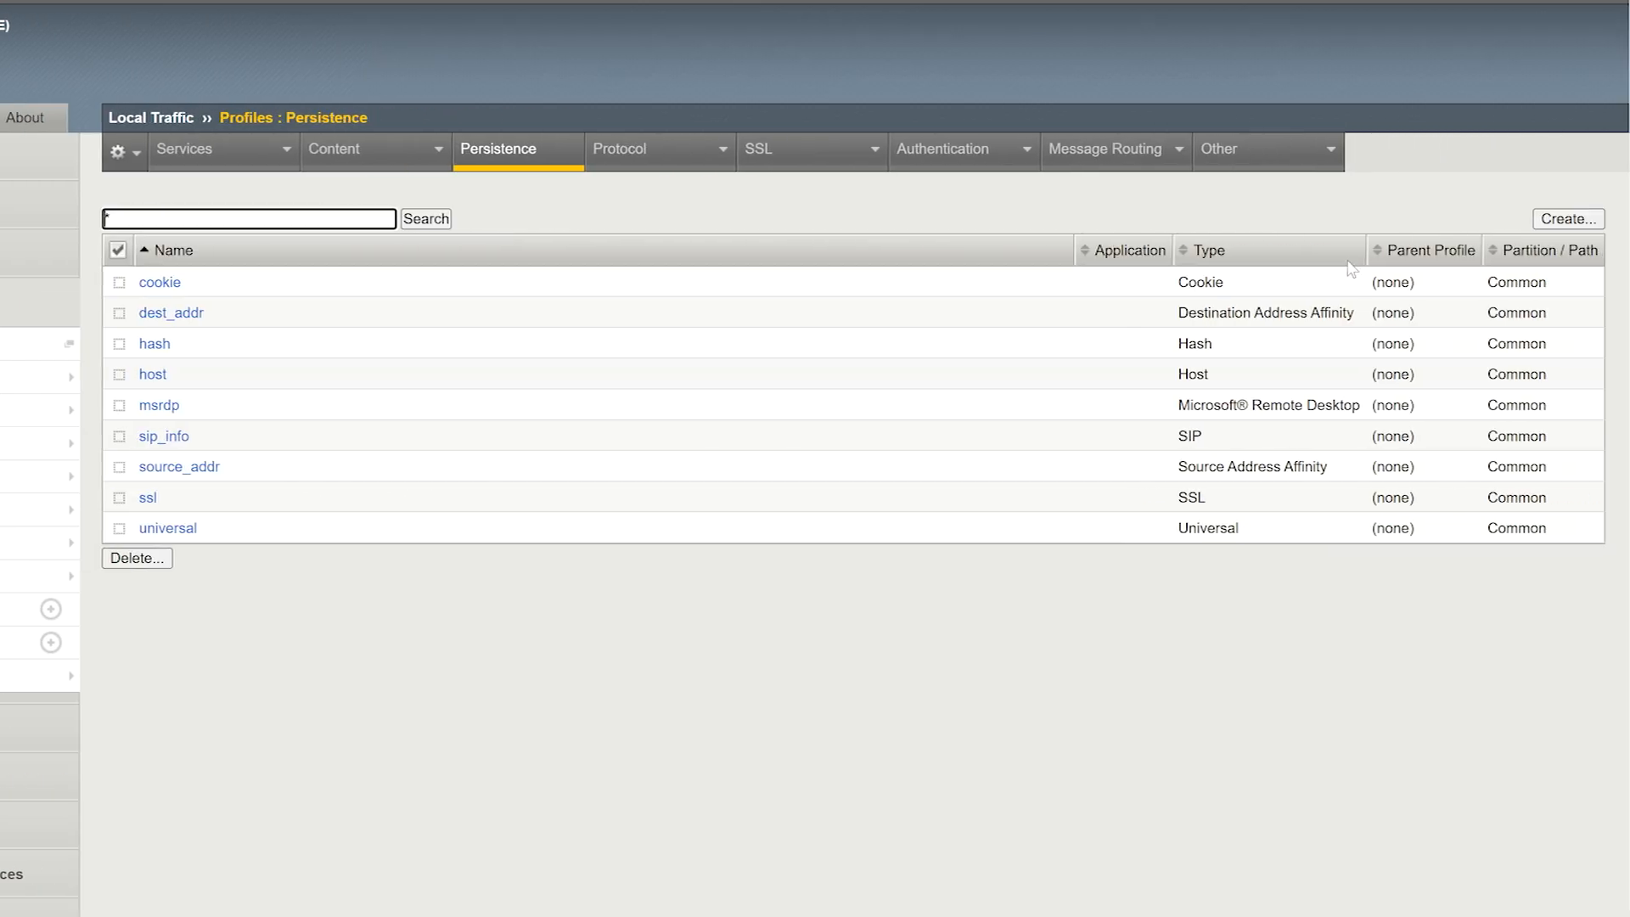
pyautogui.click(1568, 218)
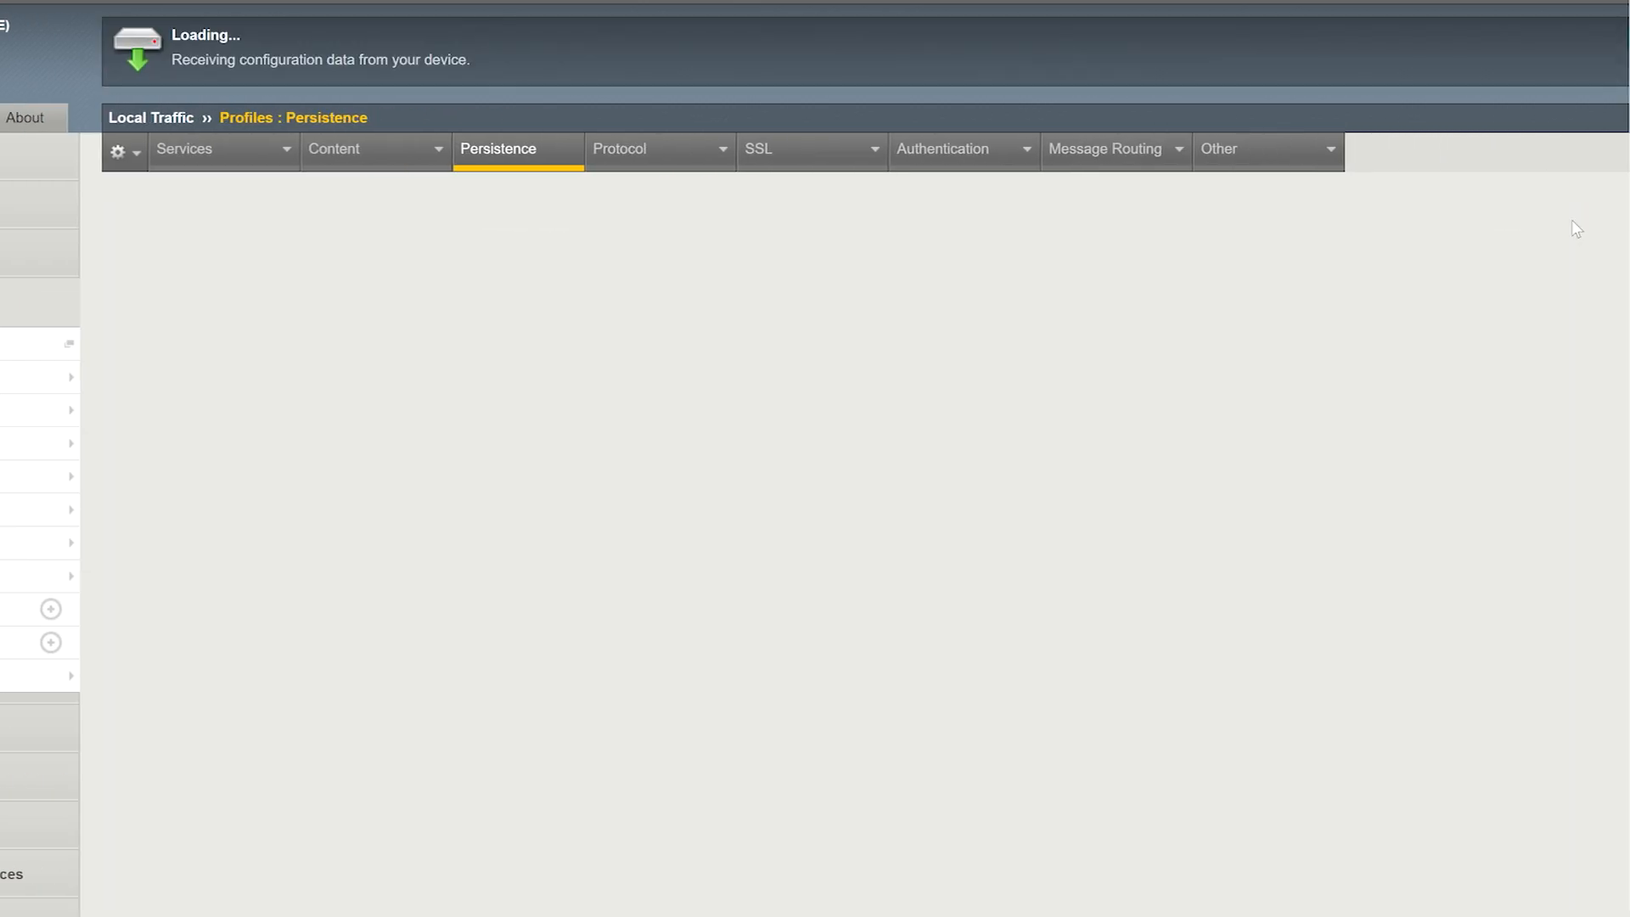
# - Name the persistence profile sftp_persistence, set its type to Source Address Affinity, and save it
pyautogui.write('sftp_persistence')
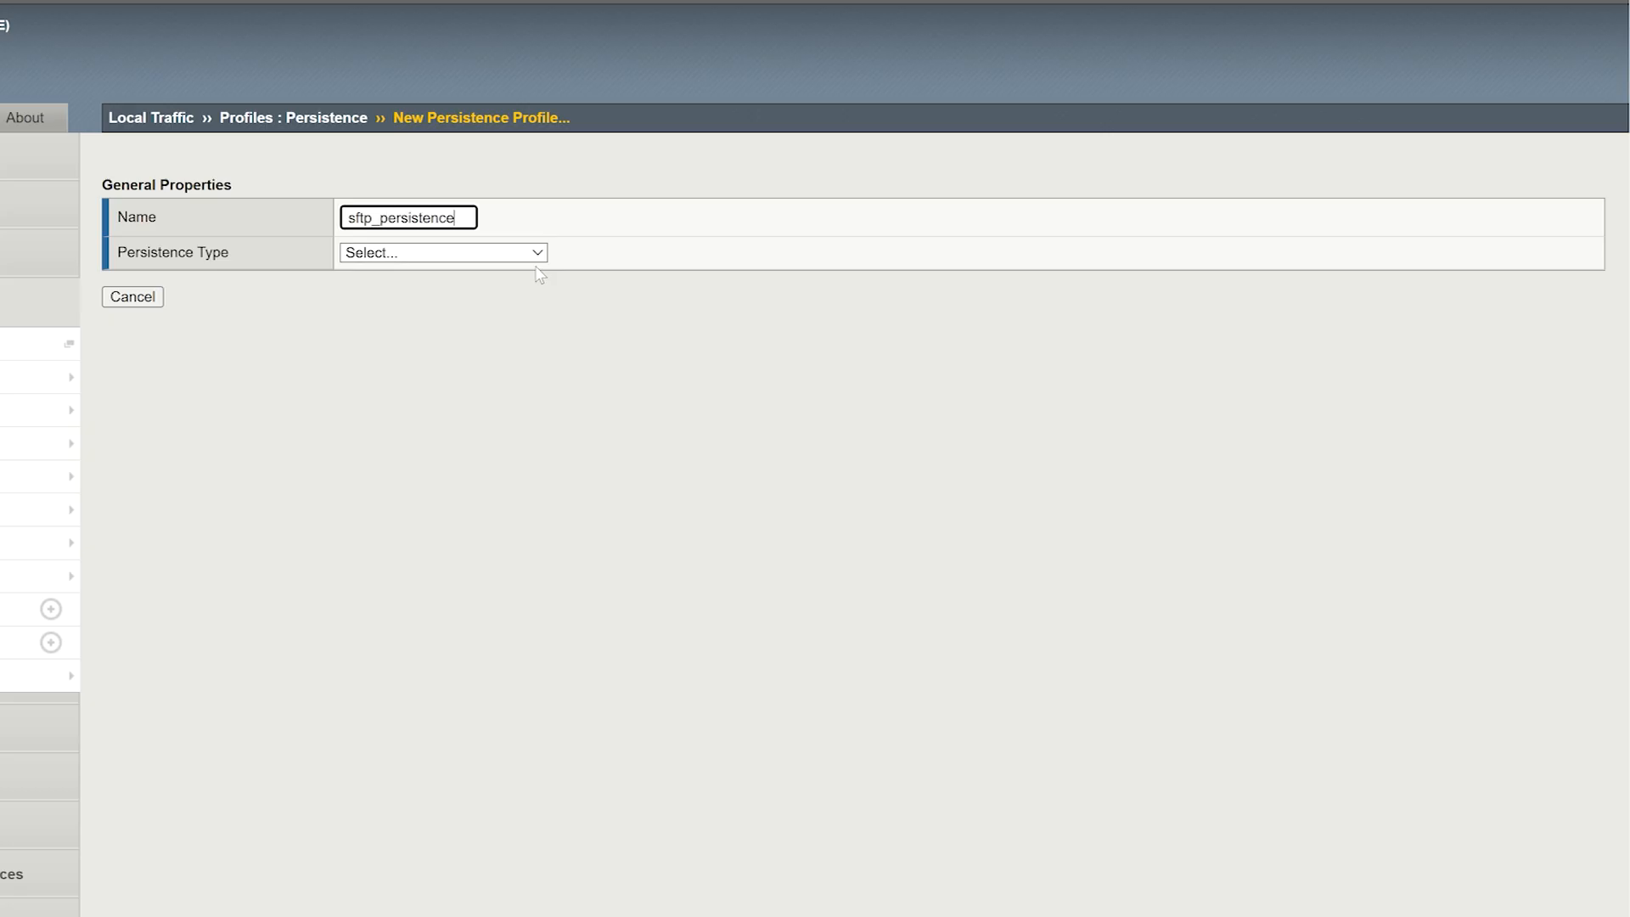
pyautogui.click(519, 257)
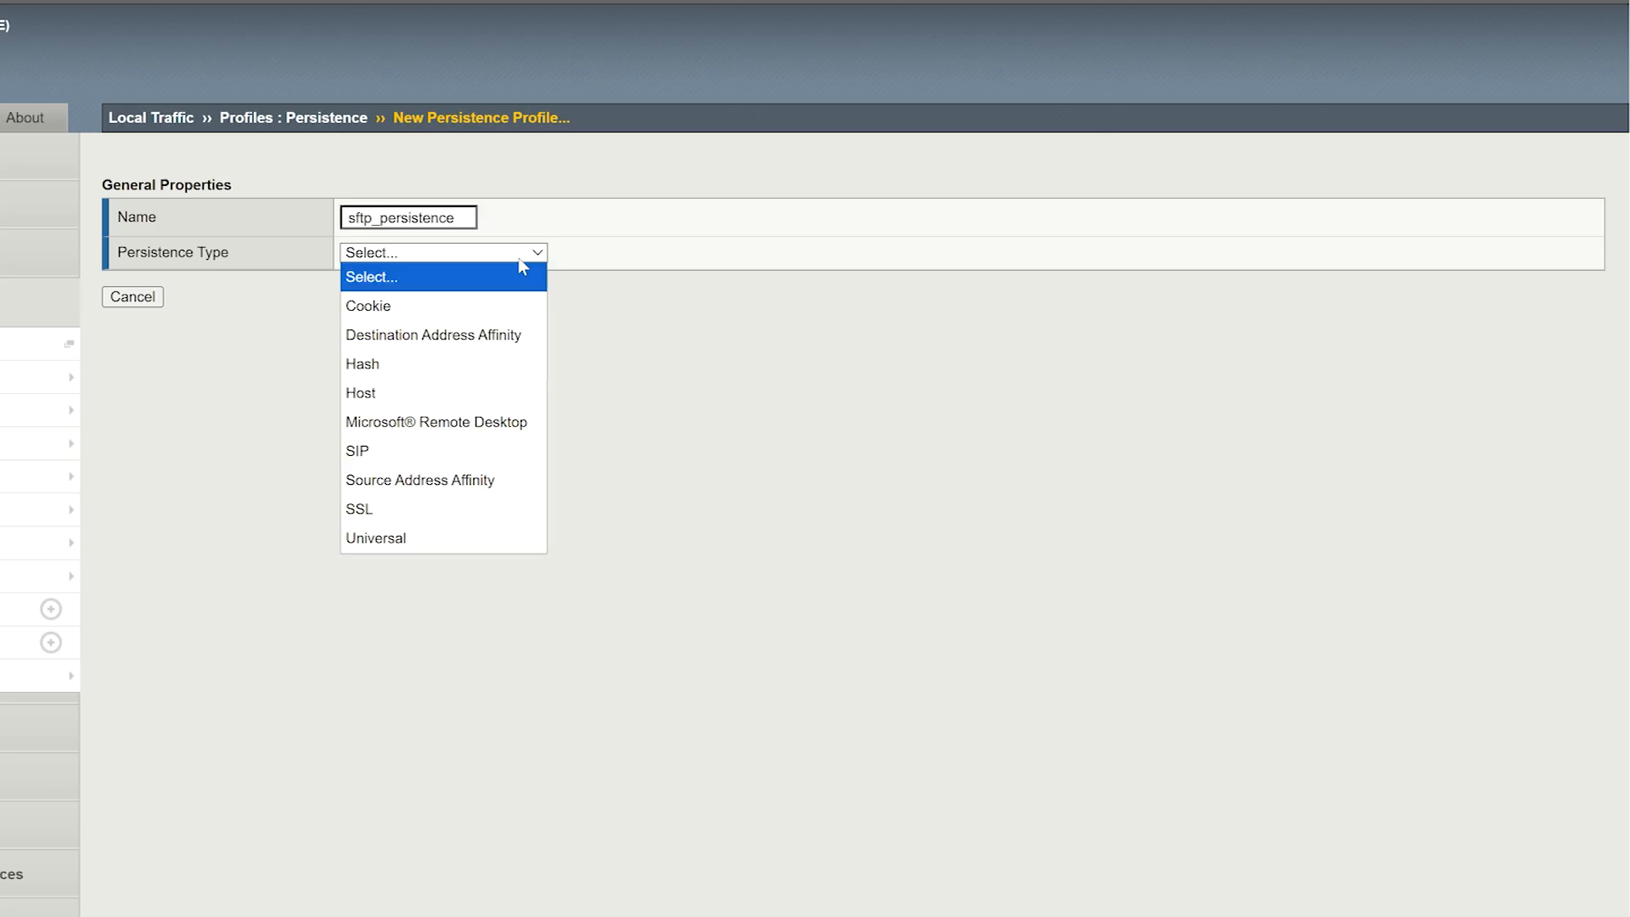
pyautogui.click(454, 480)
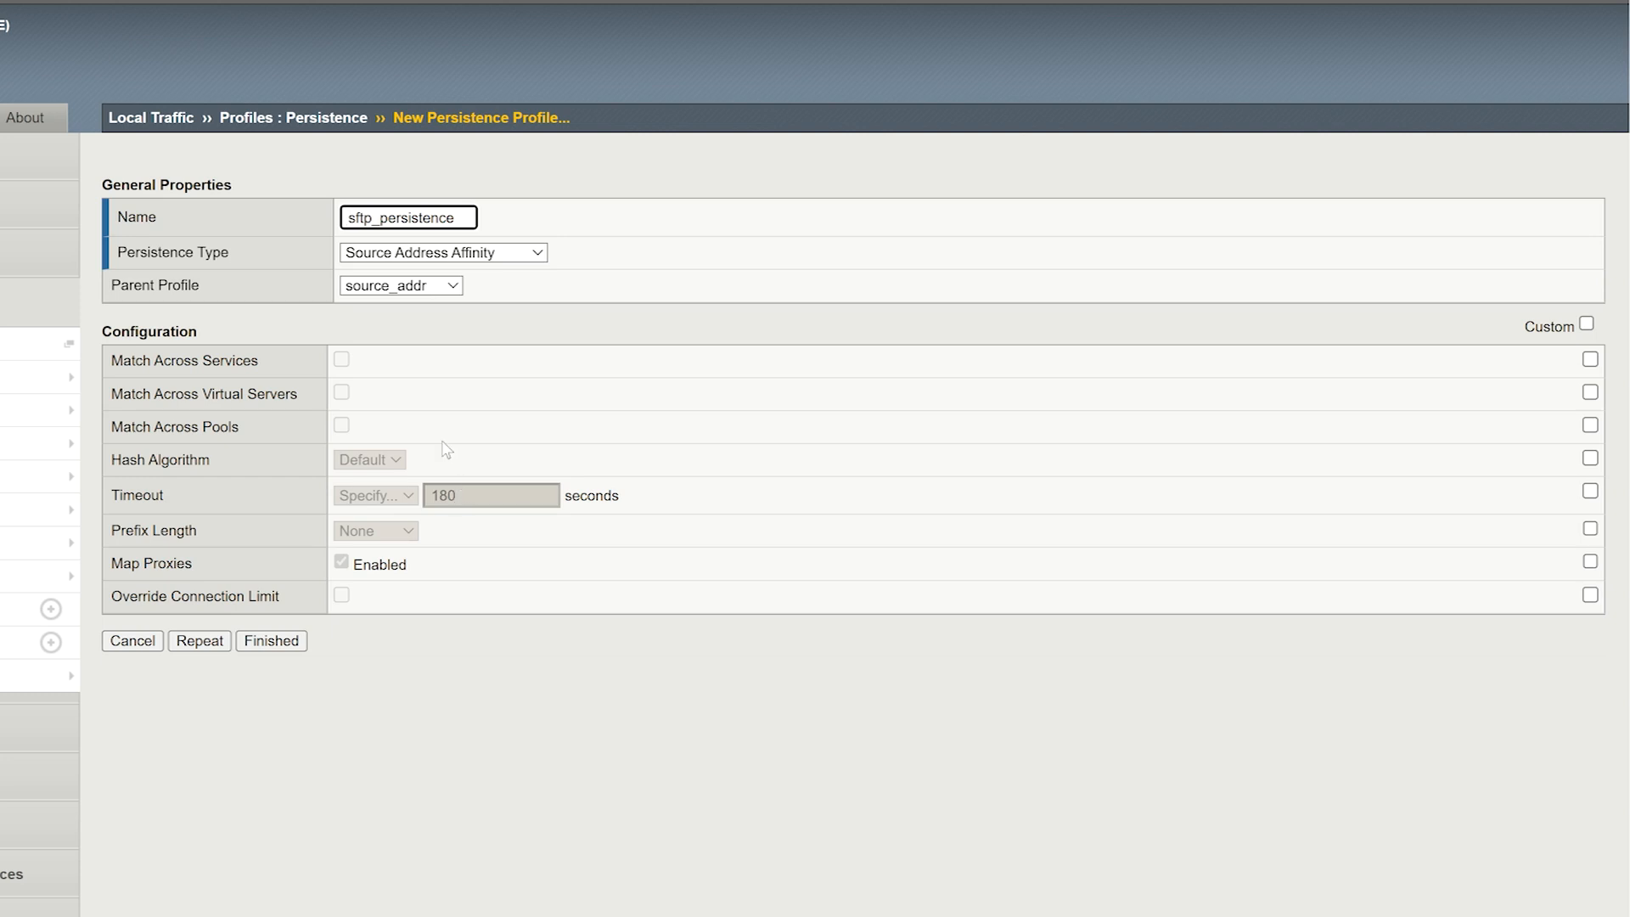
pyautogui.click(260, 641)
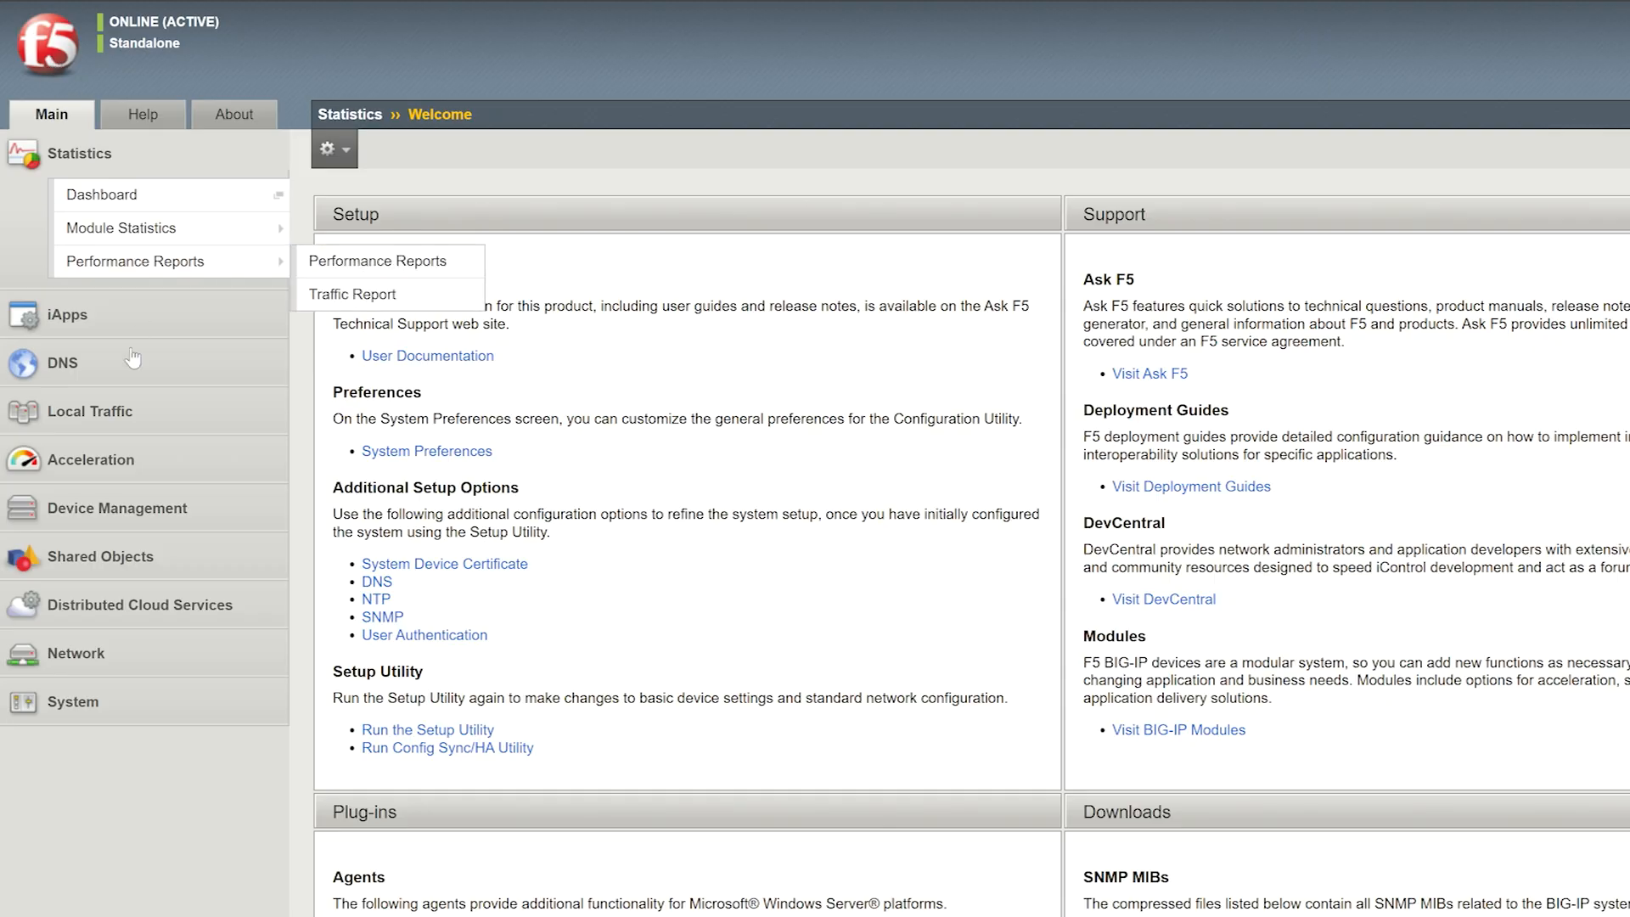
# - Go to the Local Traffic virtual server list and start creating a new virtual server
pyautogui.click(104, 411)
pyautogui.moveTo(108, 407)
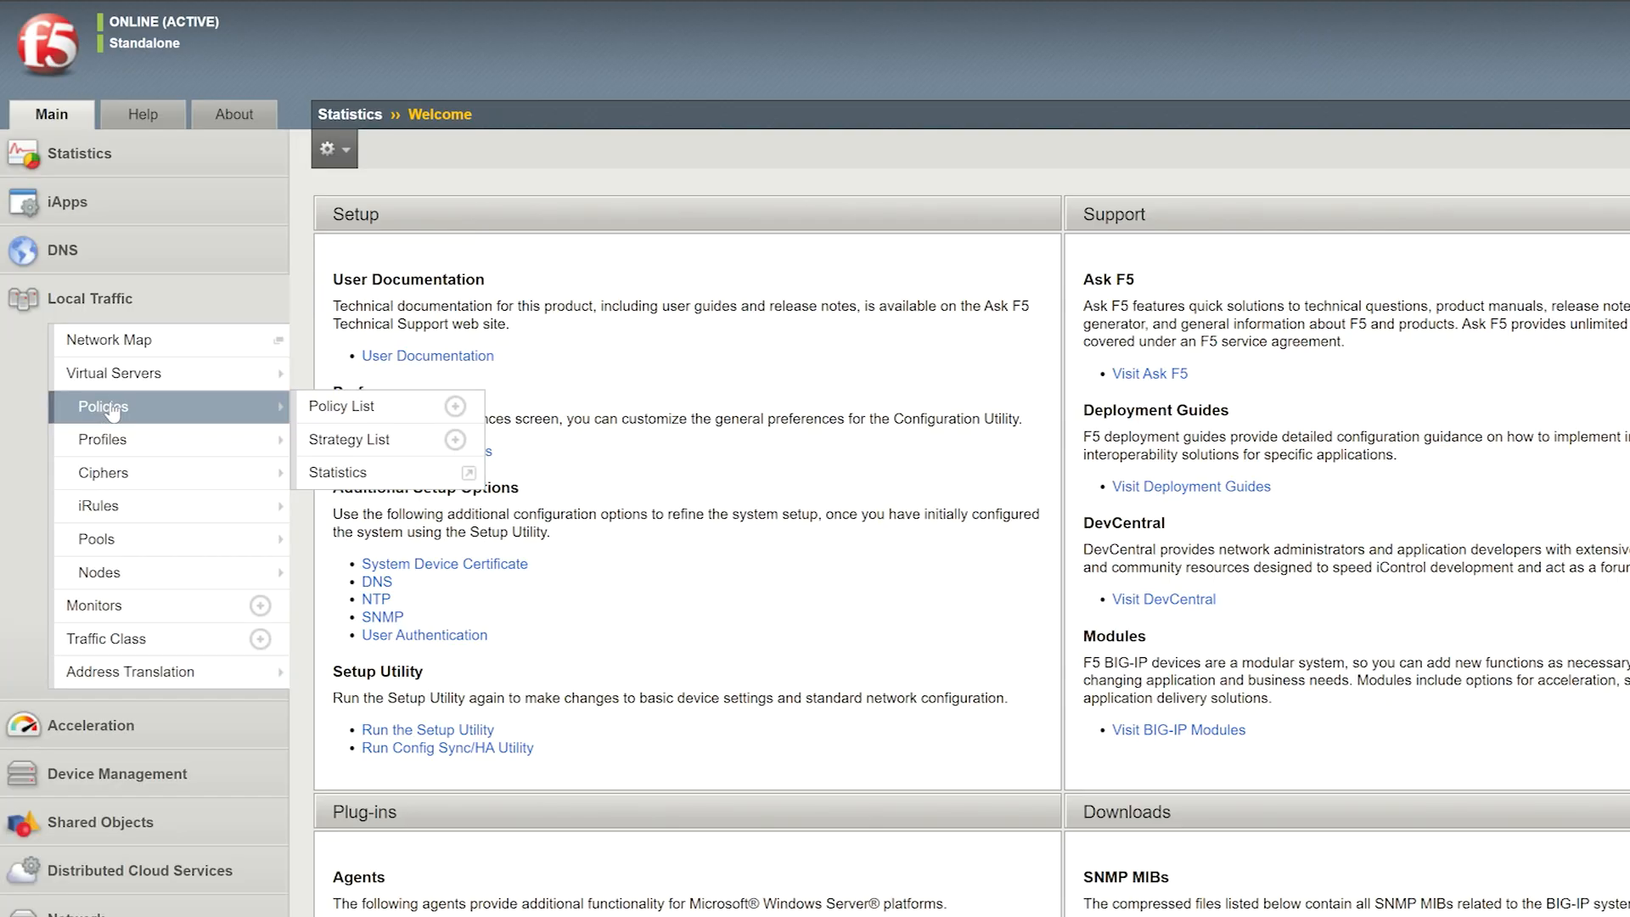
pyautogui.moveTo(113, 378)
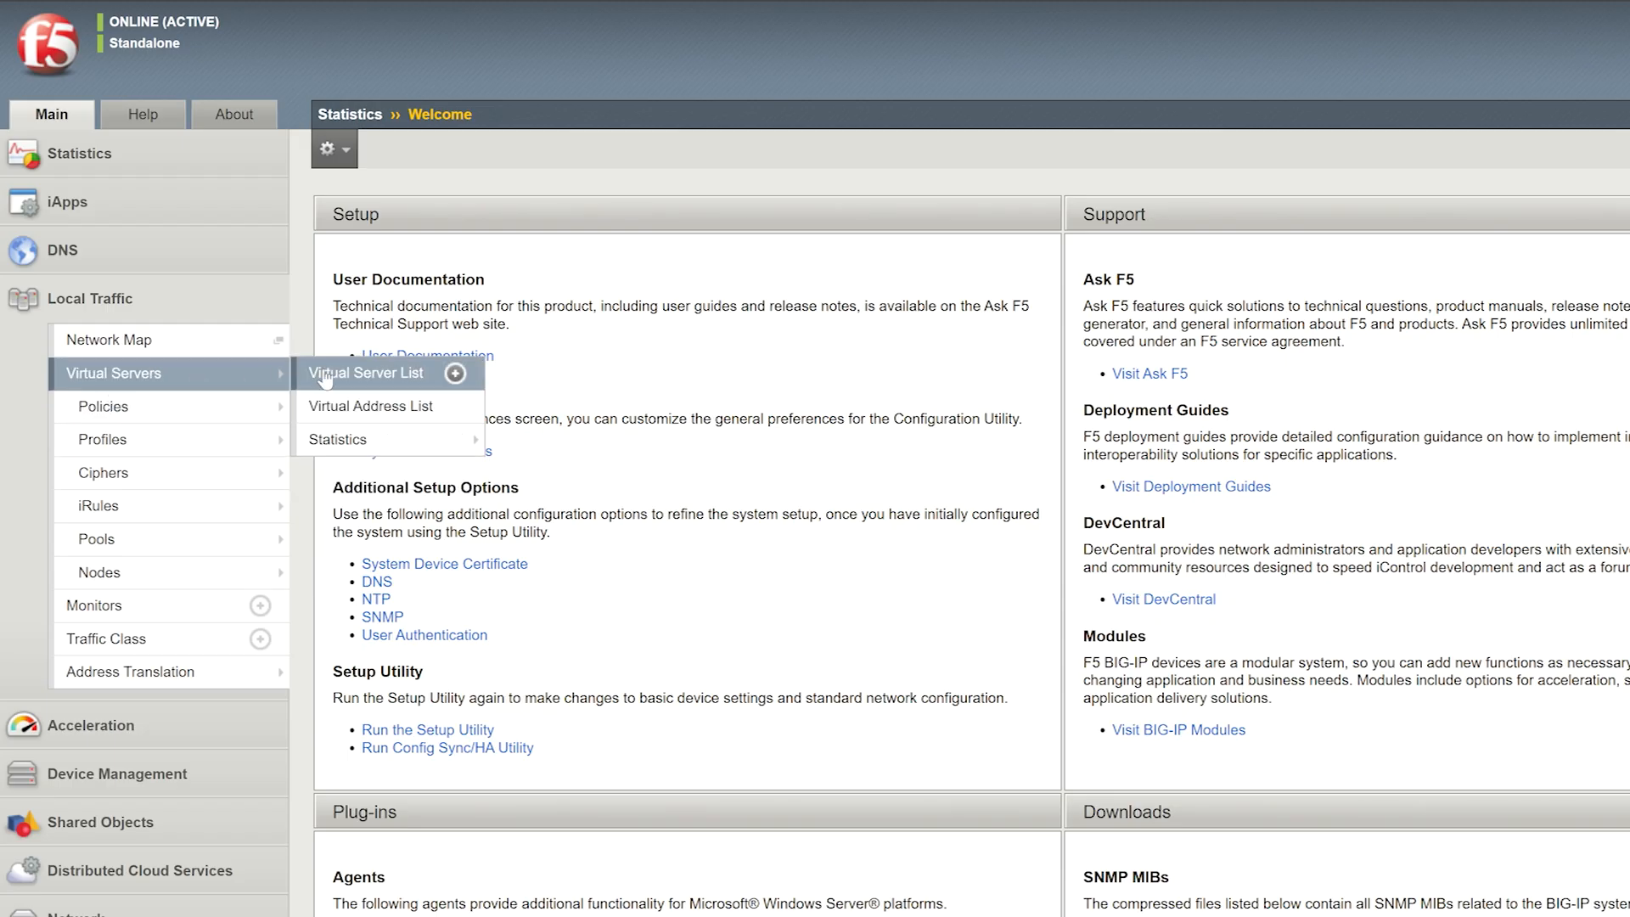
pyautogui.click(365, 374)
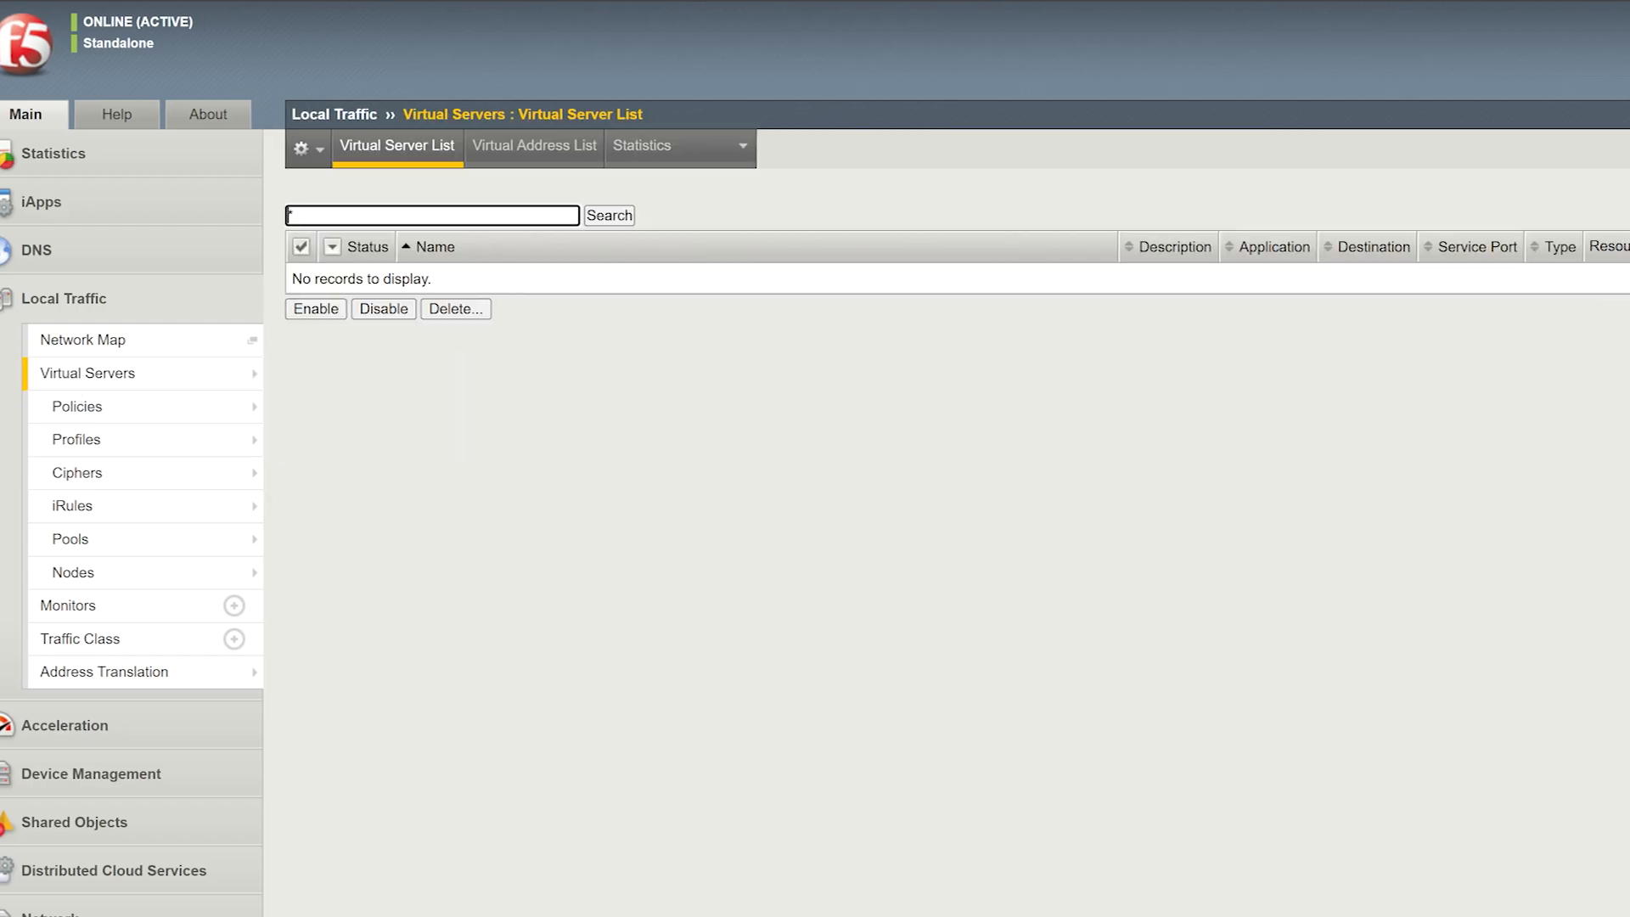
pyautogui.click(1607, 219)
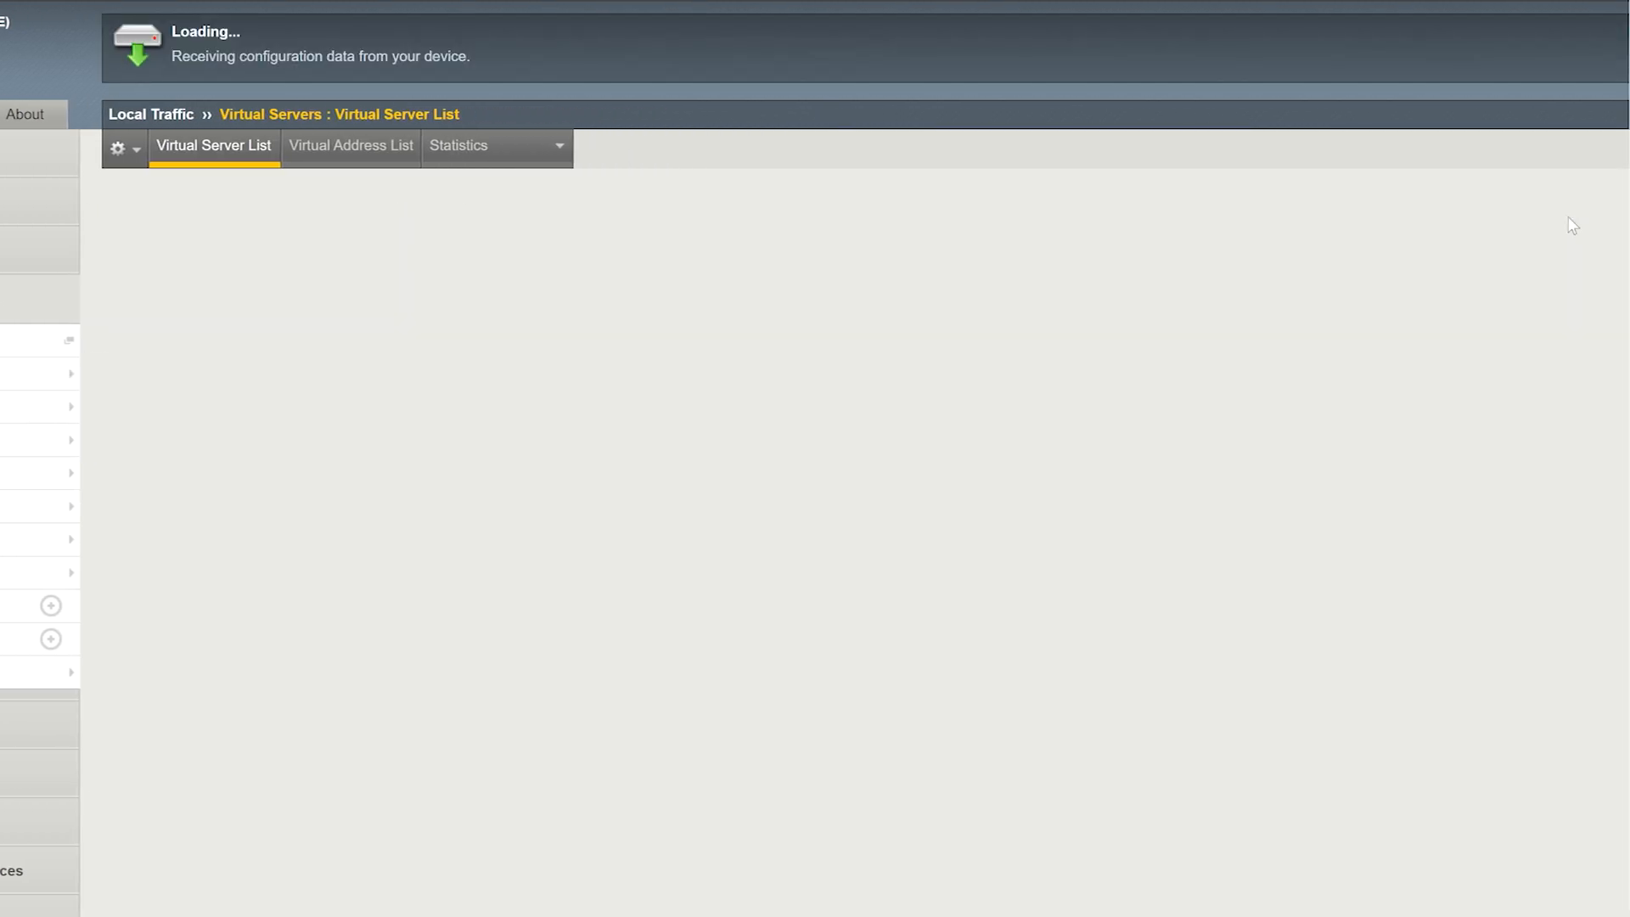
# - Name the virtual server sftp_vs and set its type to Performance (Layer 4)
pyautogui.click(489, 213)
pyautogui.write('sftp_vs')
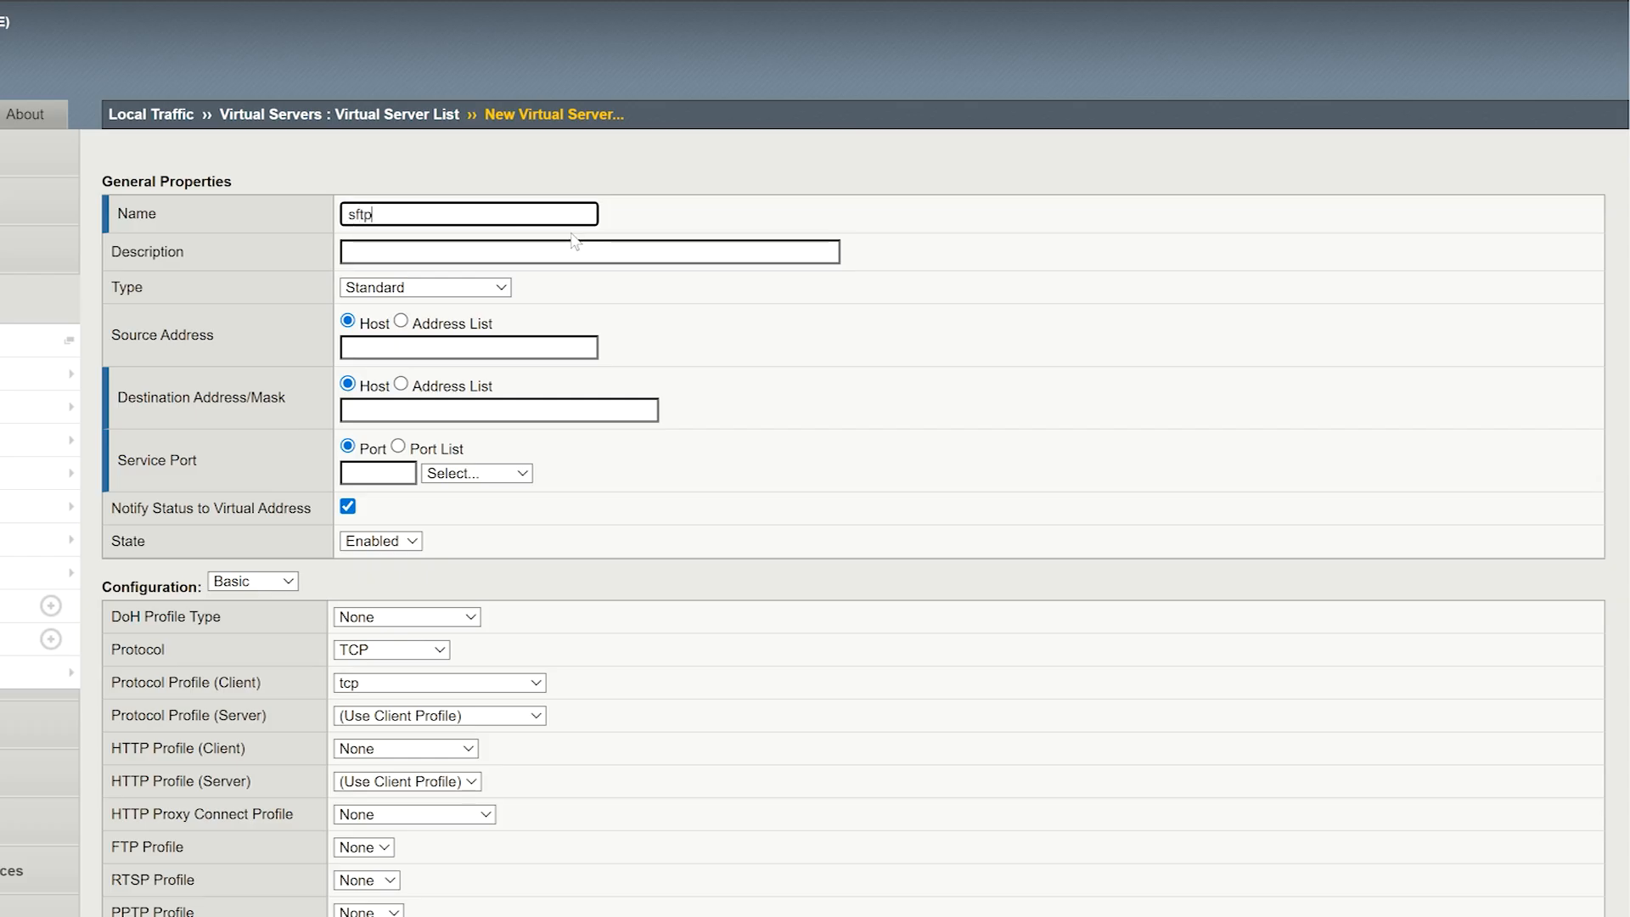
pyautogui.click(488, 293)
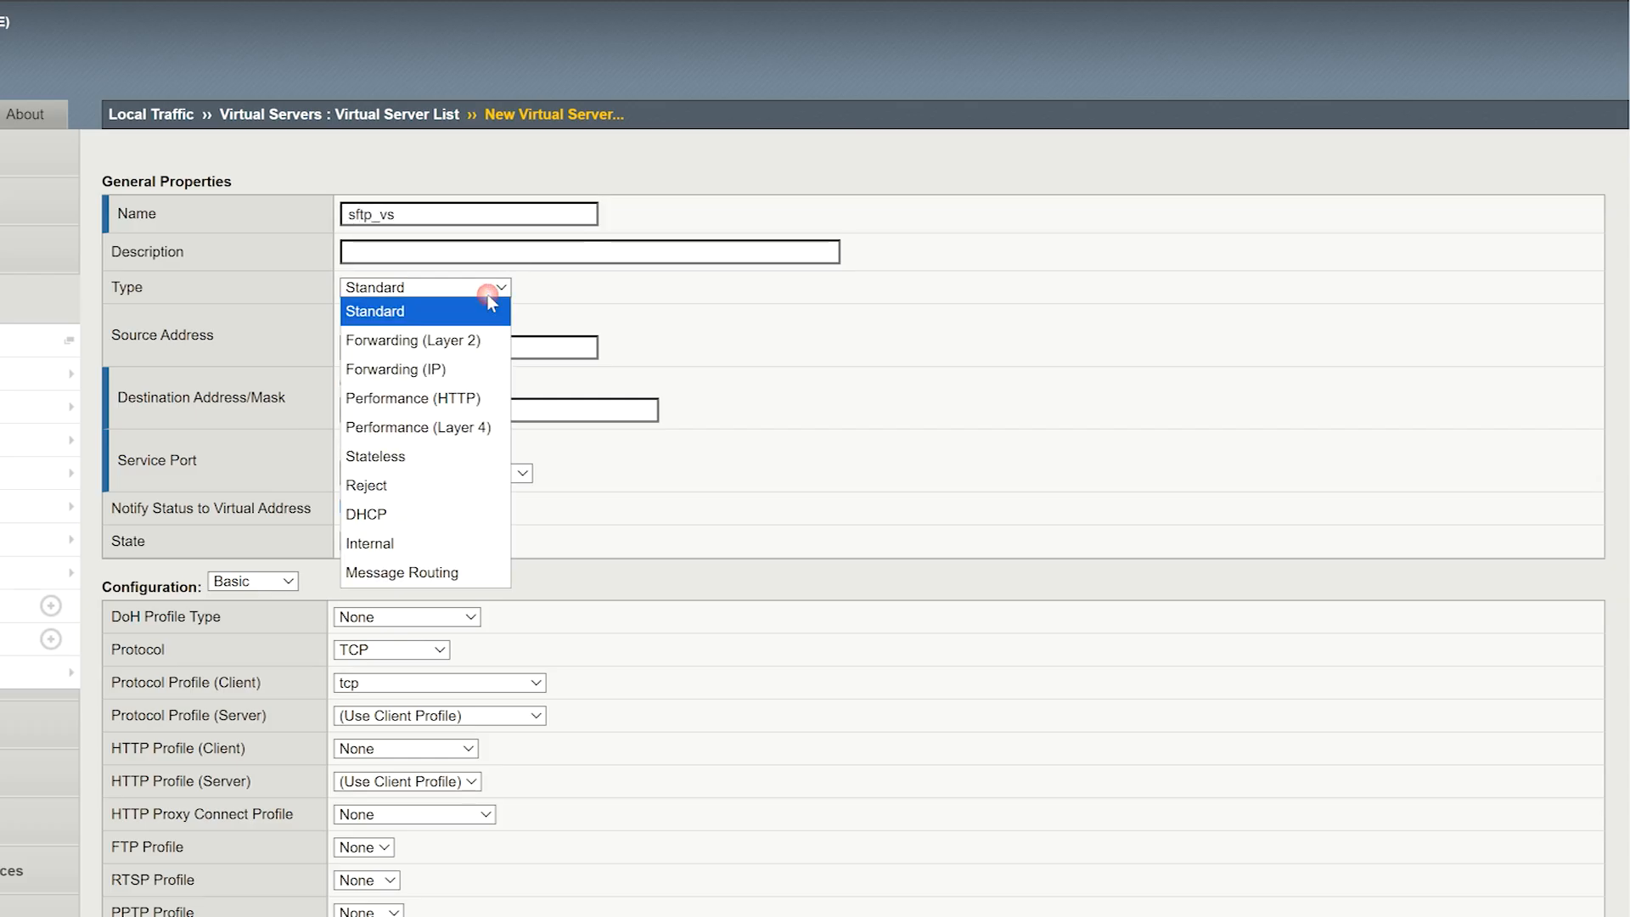
pyautogui.click(465, 427)
# - Set the virtual server's destination address/mask to 10.0.0.100/32 and its service port to 22
pyautogui.click(348, 411)
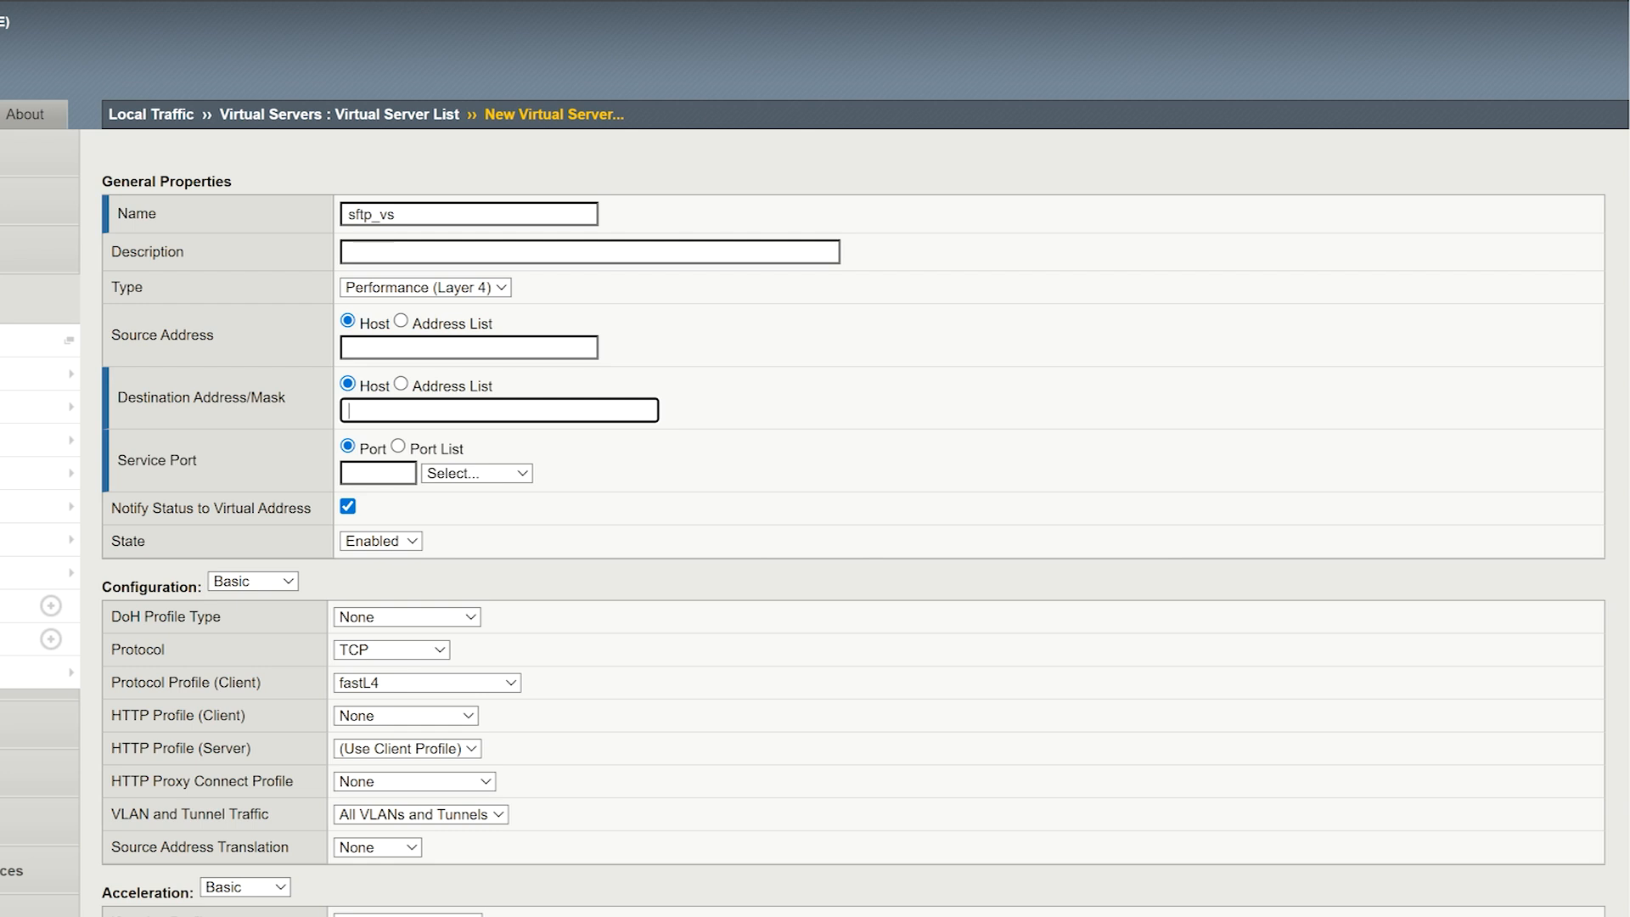
pyautogui.write('10.0.0.100/32')
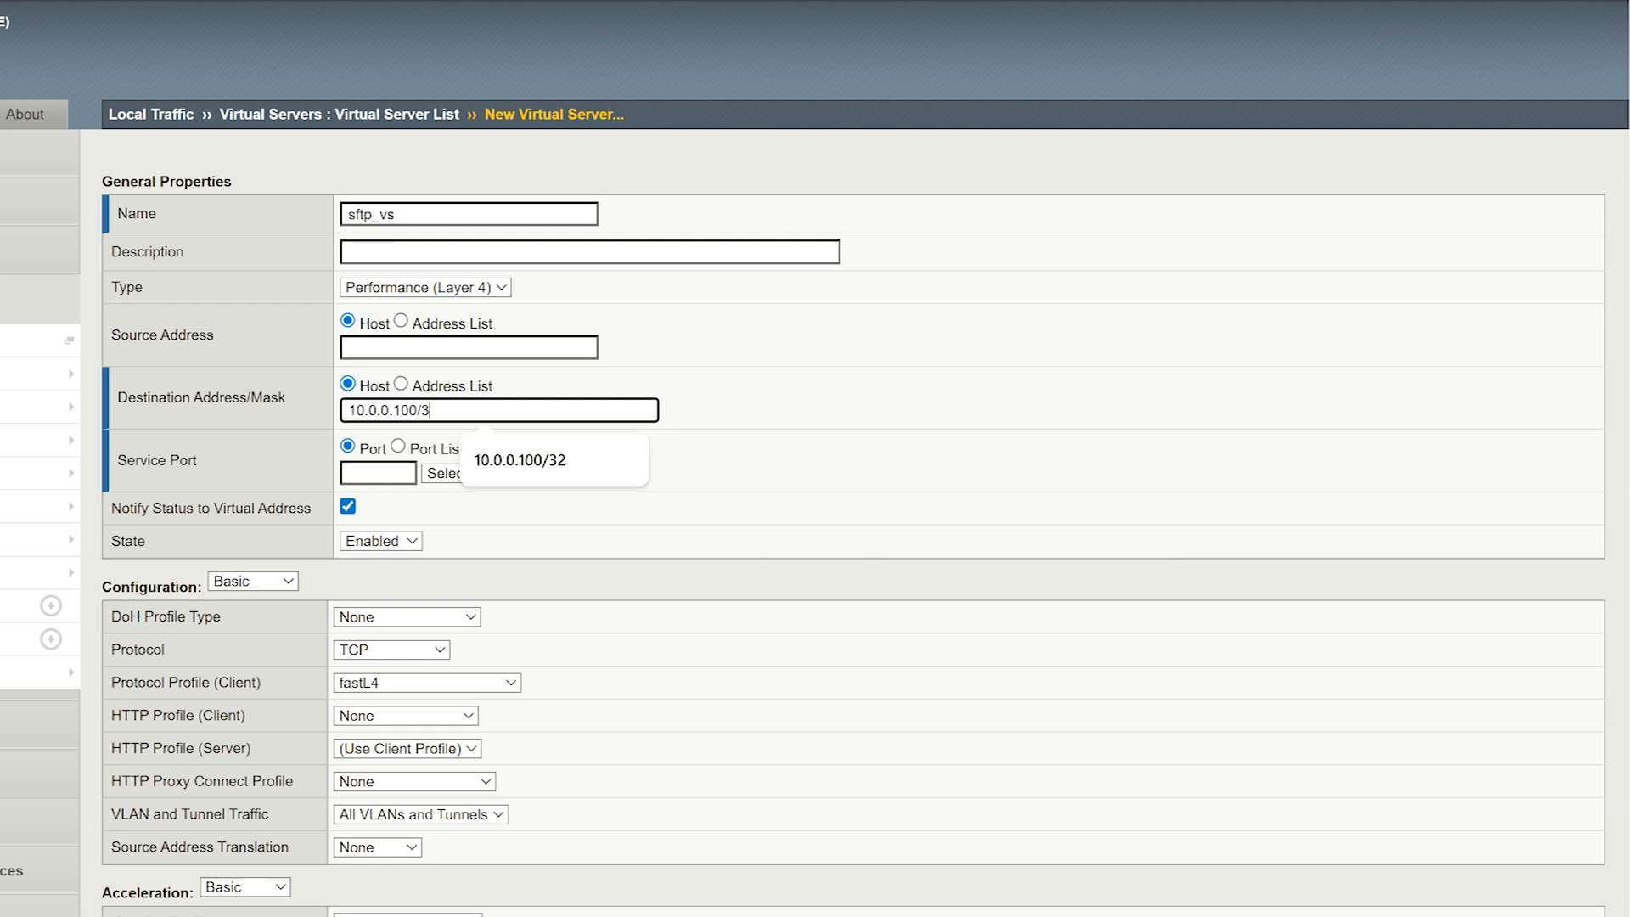
pyautogui.click(396, 473)
pyautogui.write('22')
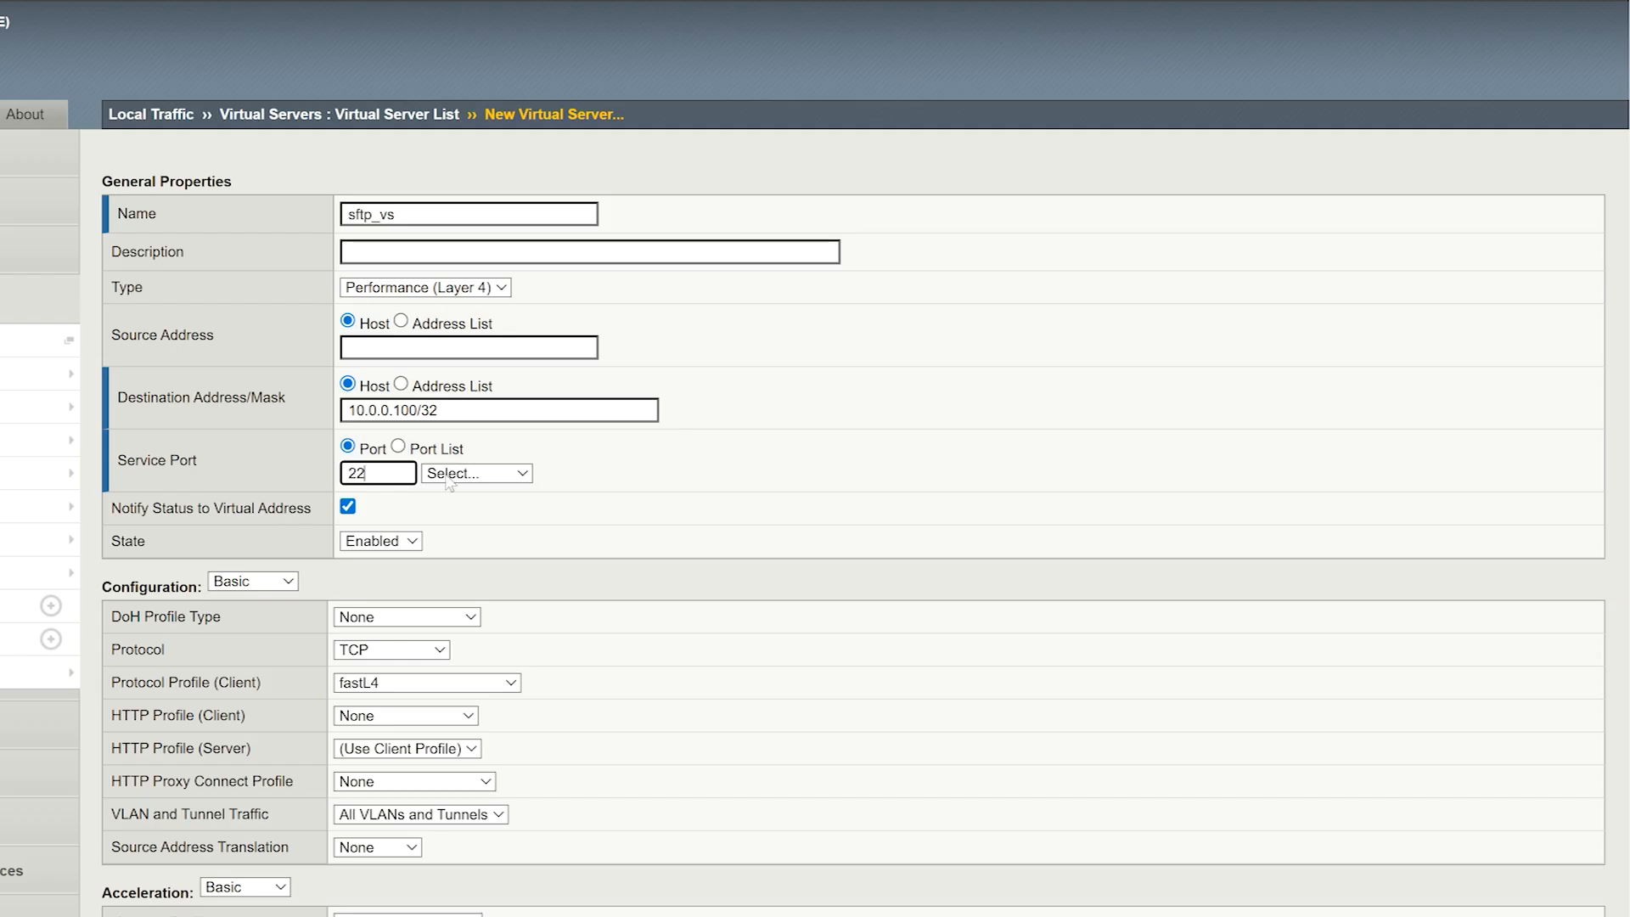
pyautogui.click(499, 476)
pyautogui.click(659, 480)
# - Show the virtual server's advanced configuration settings and keep fastL4 as the client protocol profile
pyautogui.click(254, 580)
pyautogui.click(245, 634)
pyautogui.scroll(-7, 245, 639)
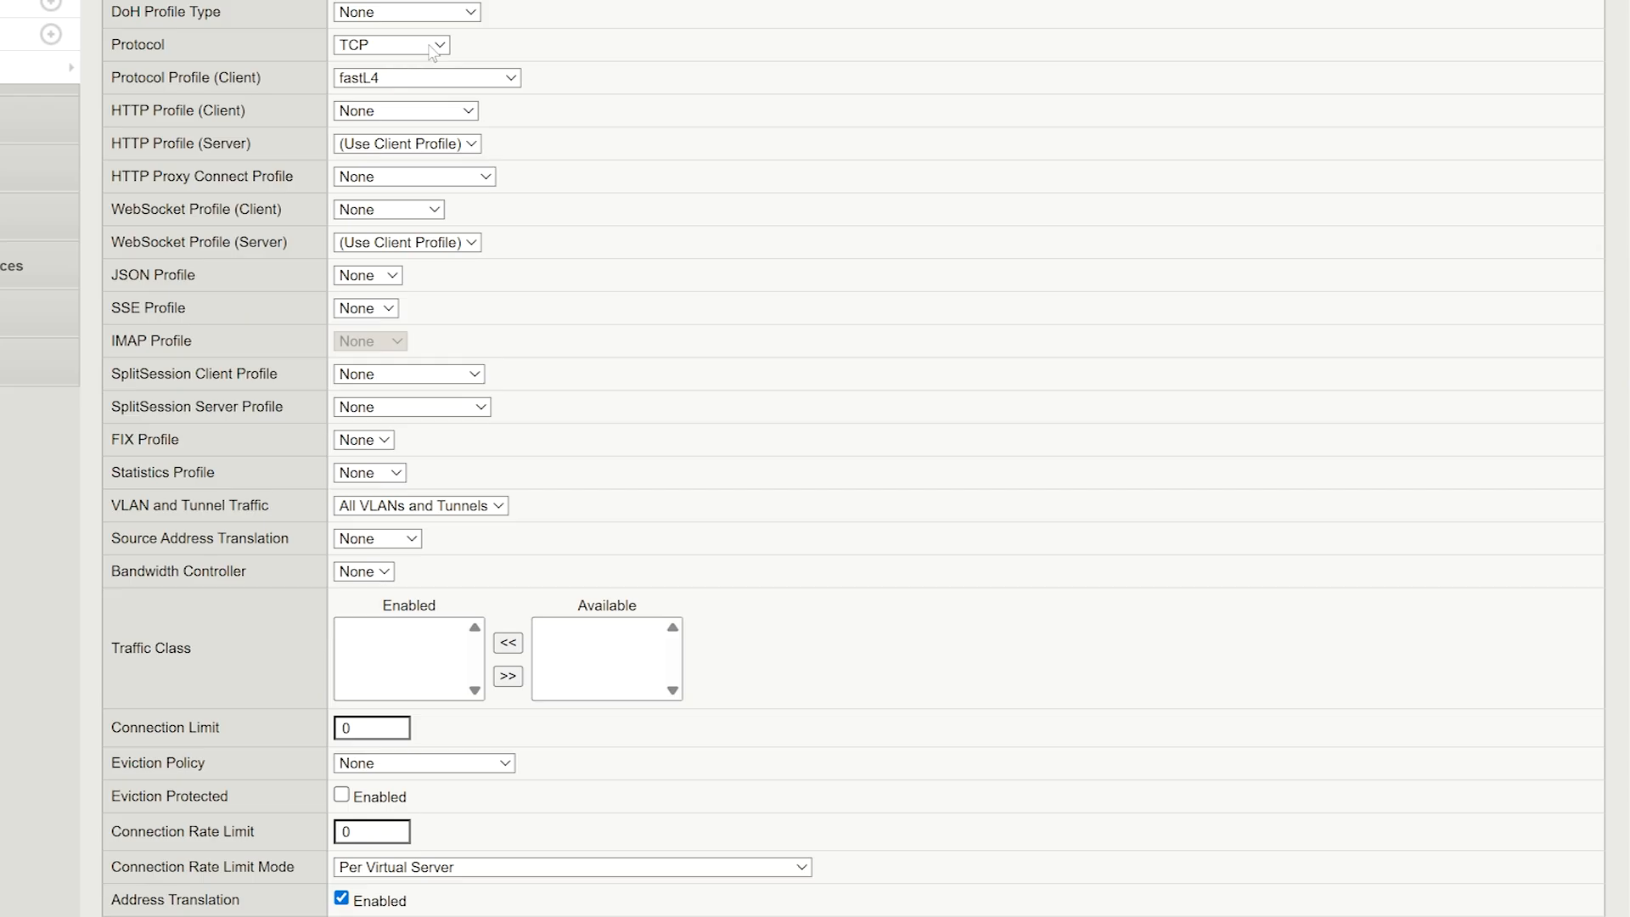
pyautogui.click(476, 78)
pyautogui.click(475, 78)
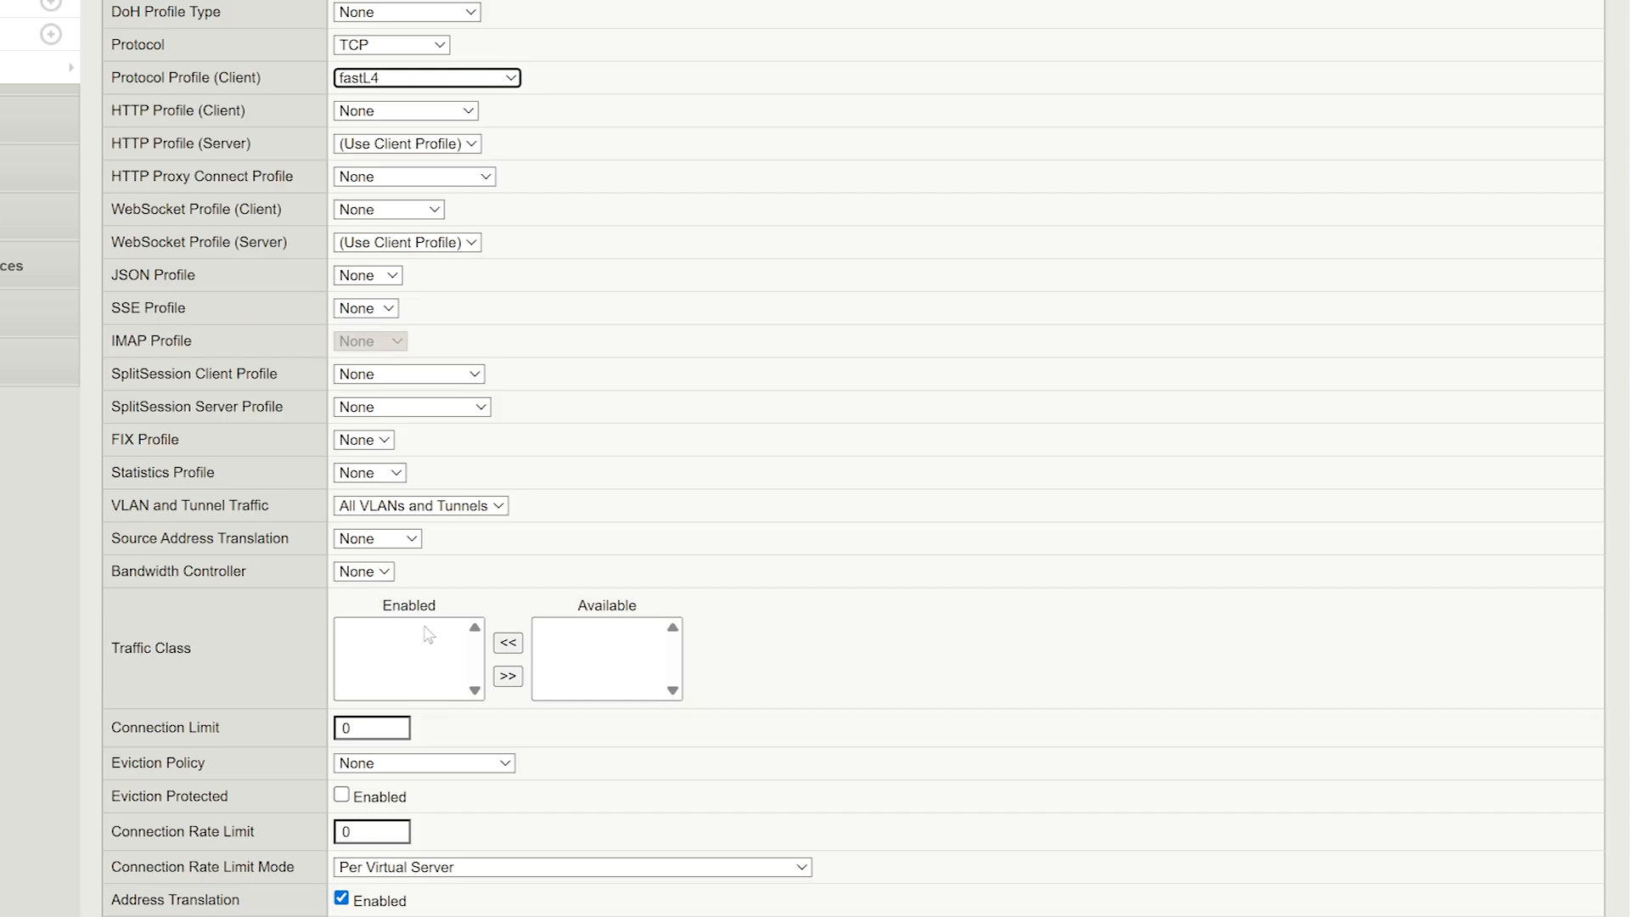
# - Keep VLAN and Tunnel Traffic on All VLANs and Tunnels, and set Source Address Translation to Auto Map
pyautogui.click(426, 509)
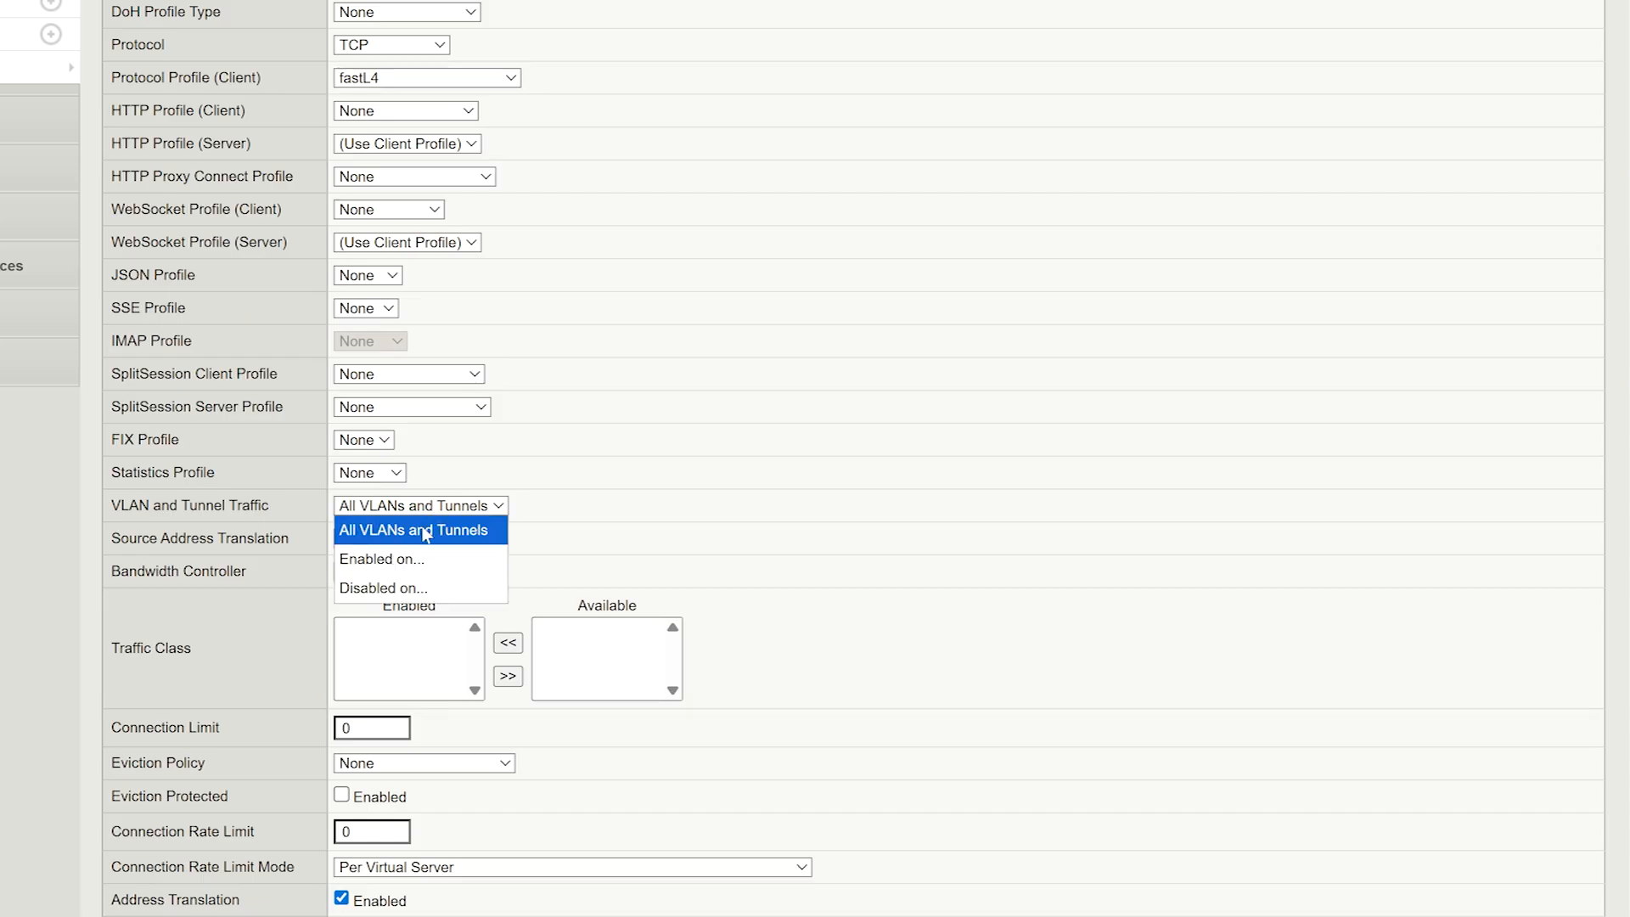
pyautogui.click(424, 516)
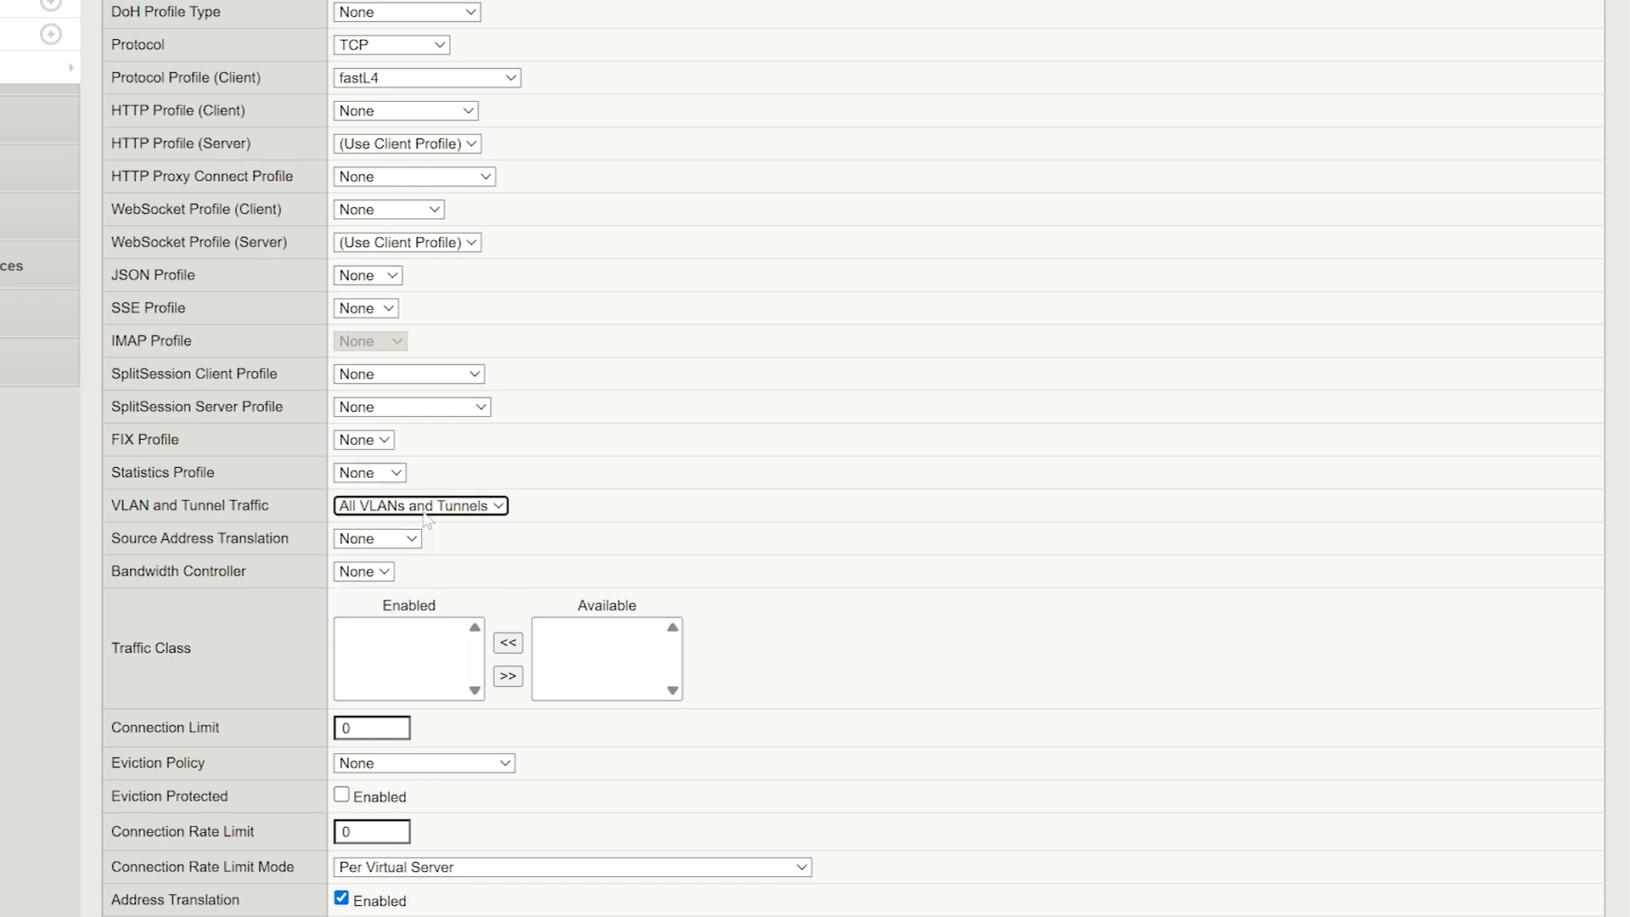
pyautogui.click(410, 538)
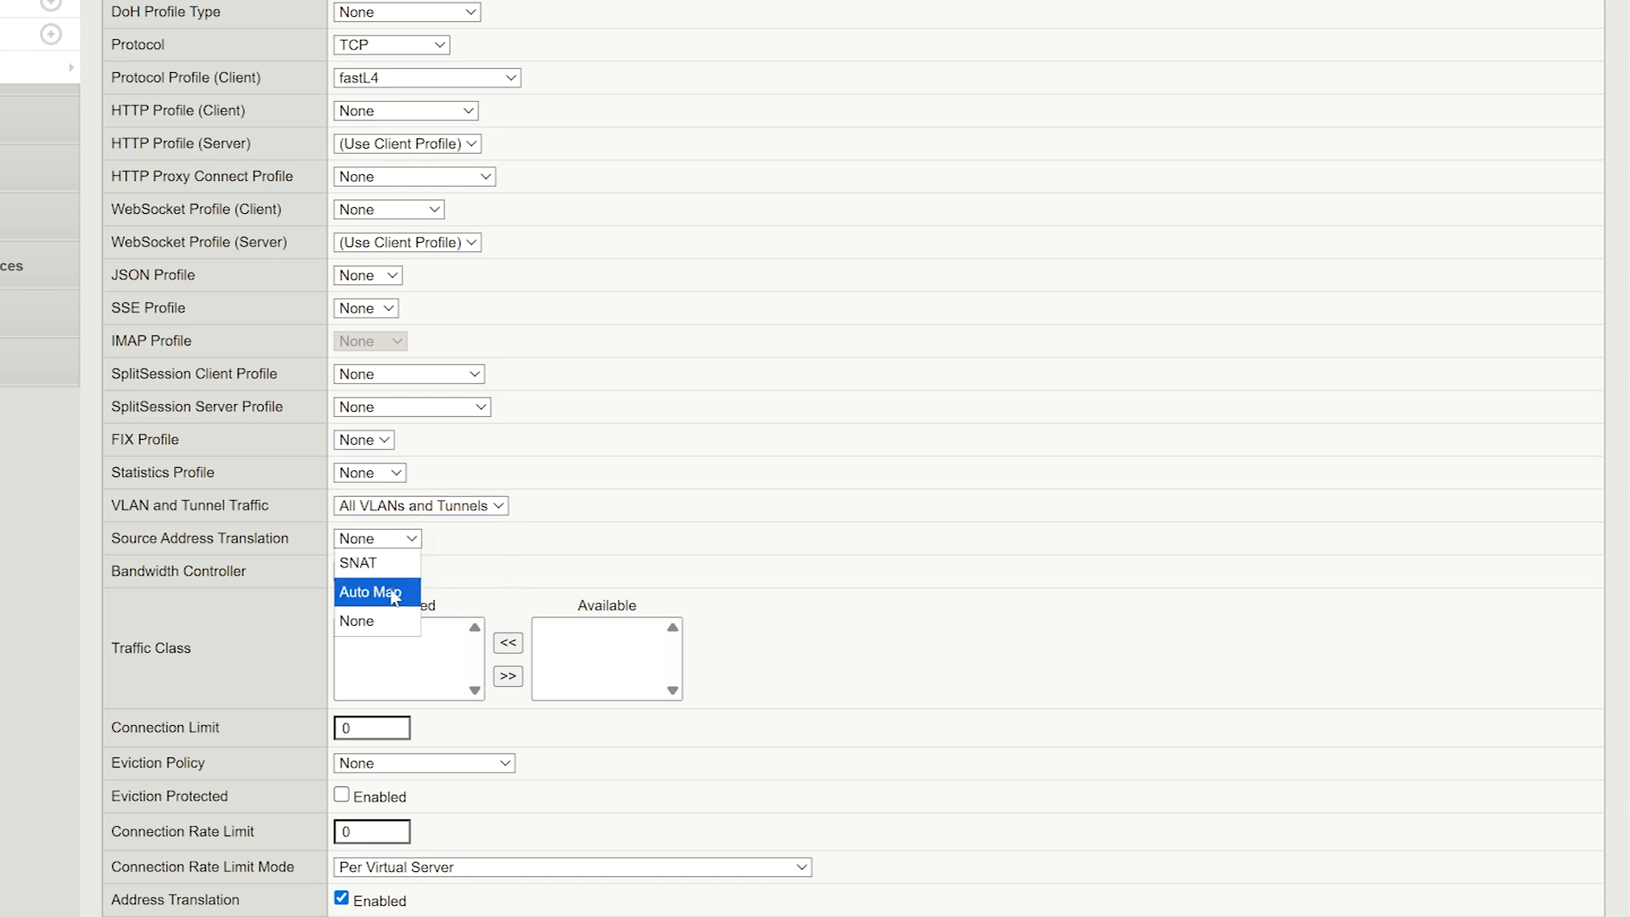
pyautogui.click(394, 594)
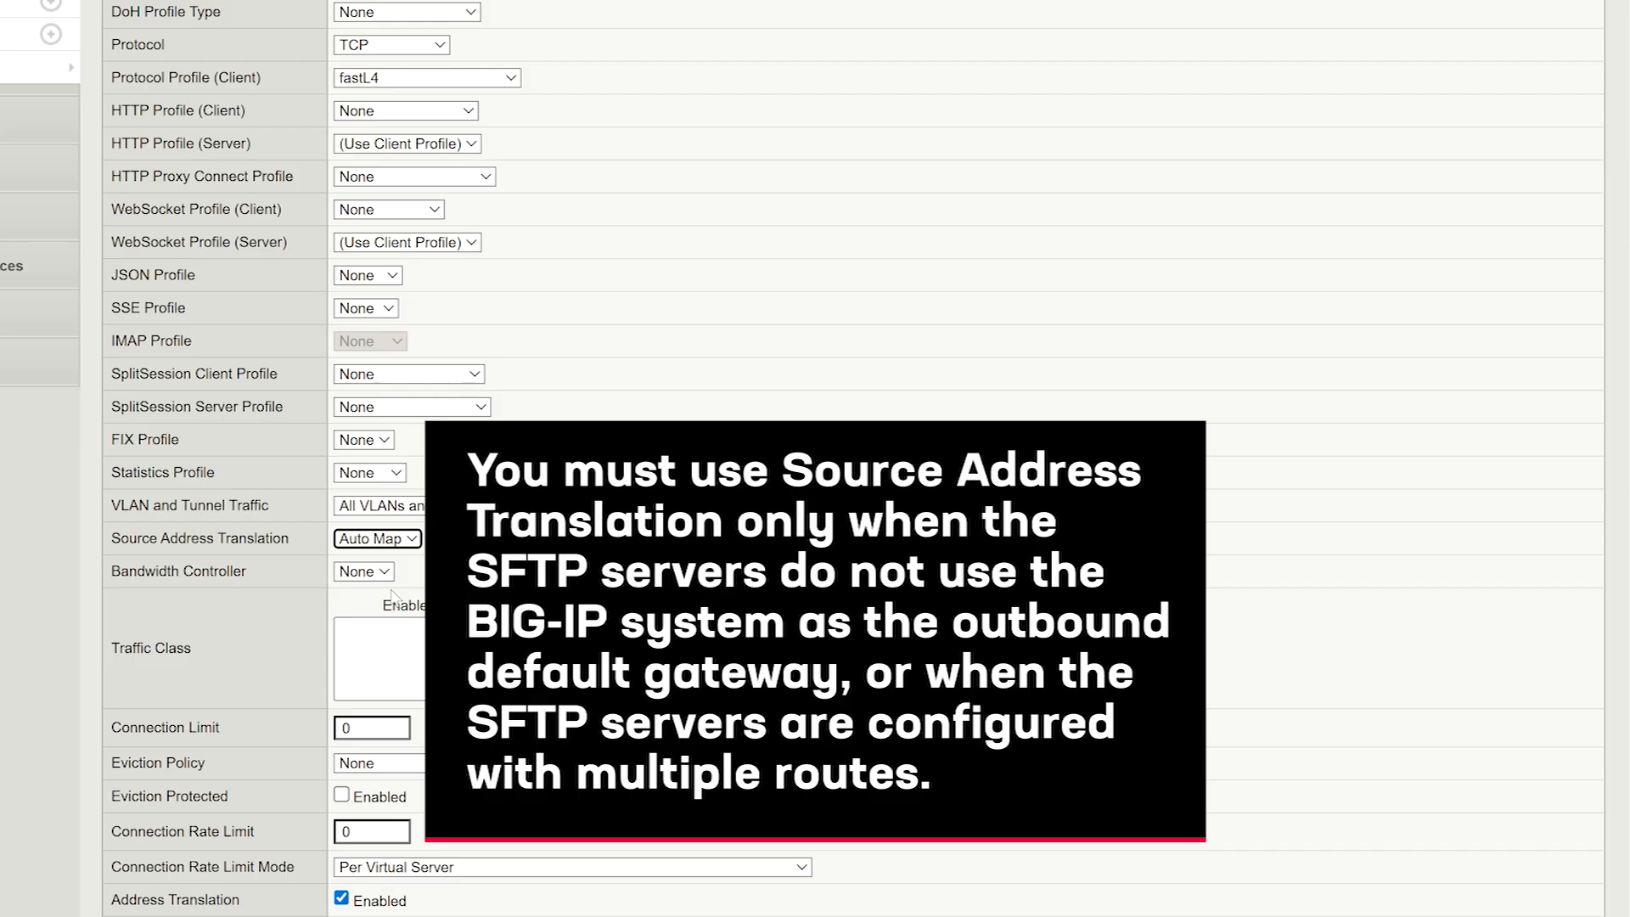
# - Assign sftp_pool as the default pool and sftp_persistence as the default persistence profile, and save the virtual server
pyautogui.scroll(-2, 399, 598)
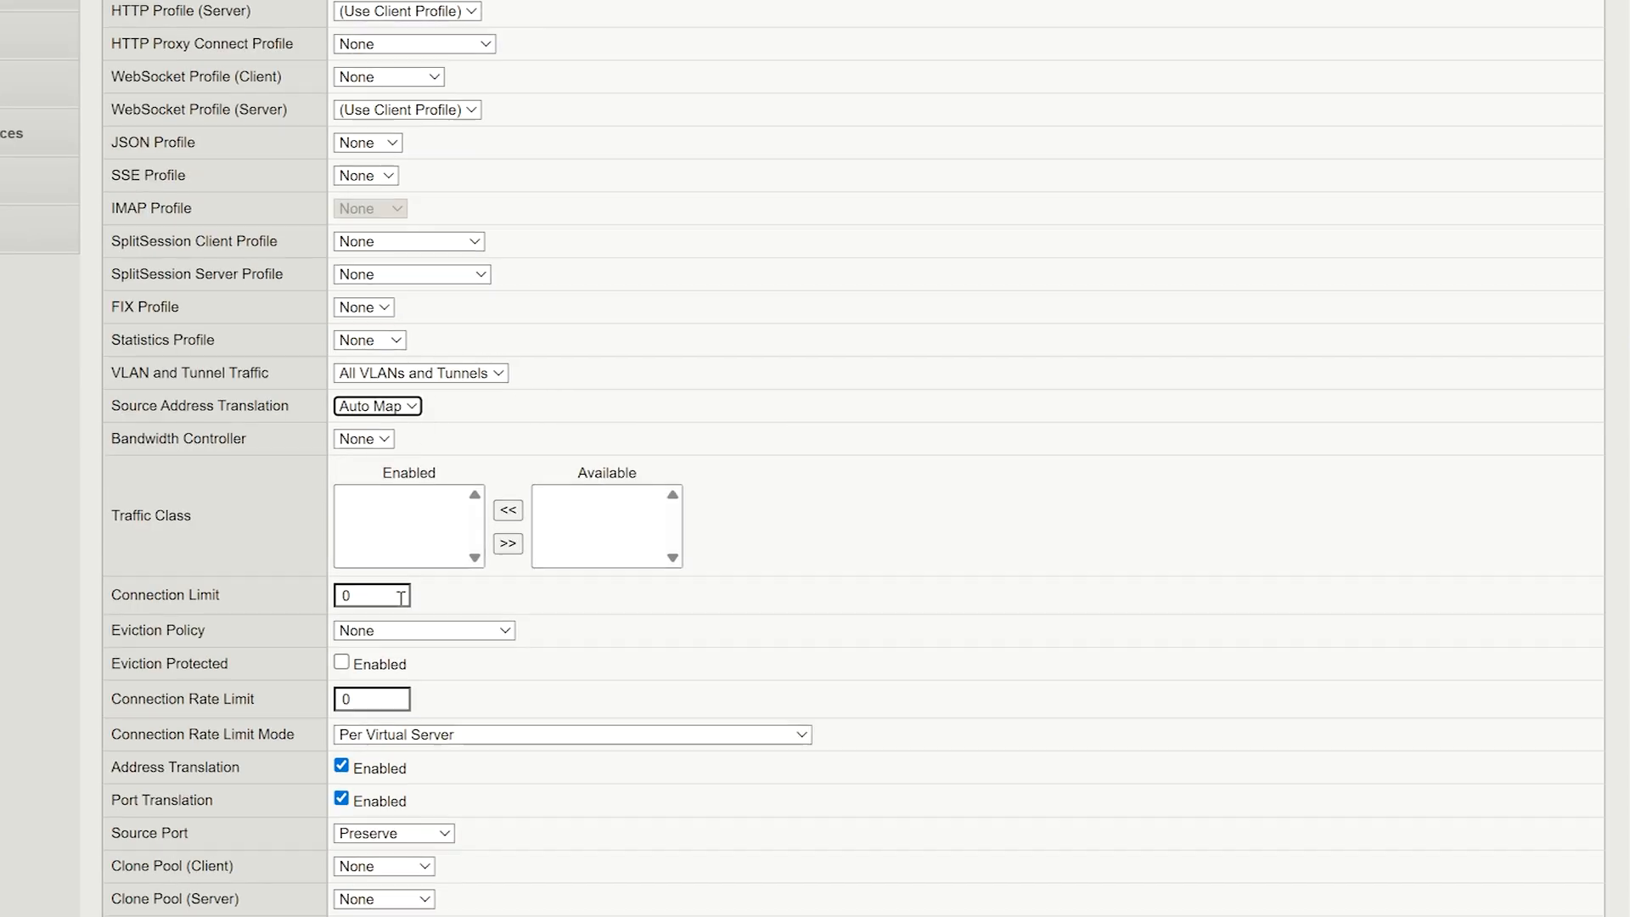
pyautogui.scroll(-10, 401, 597)
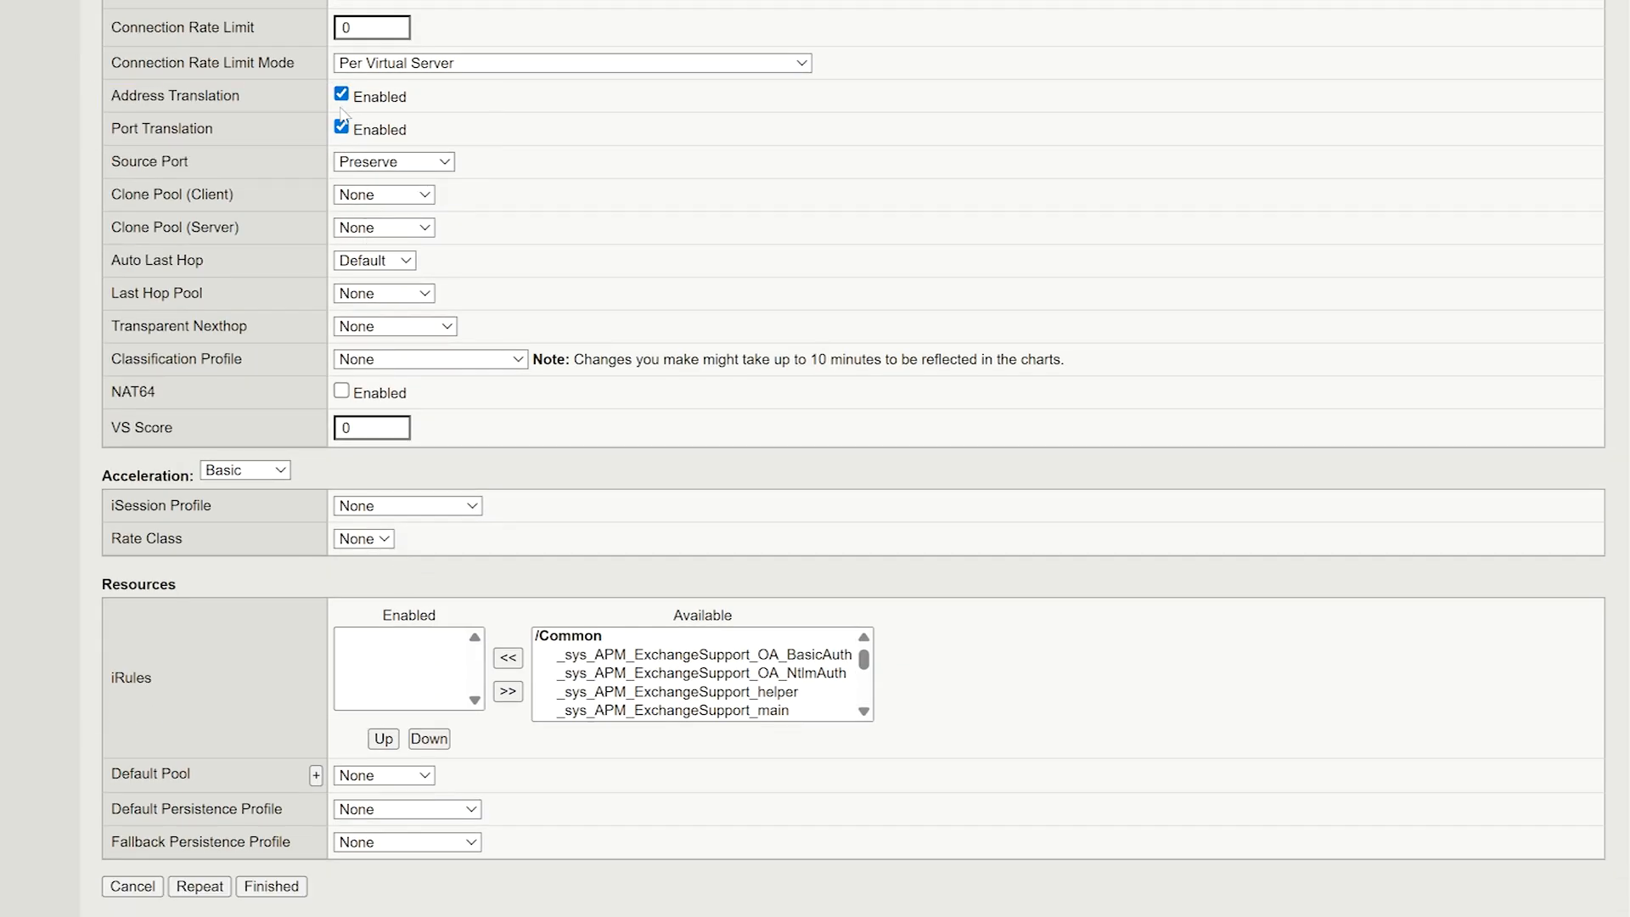
pyautogui.click(356, 777)
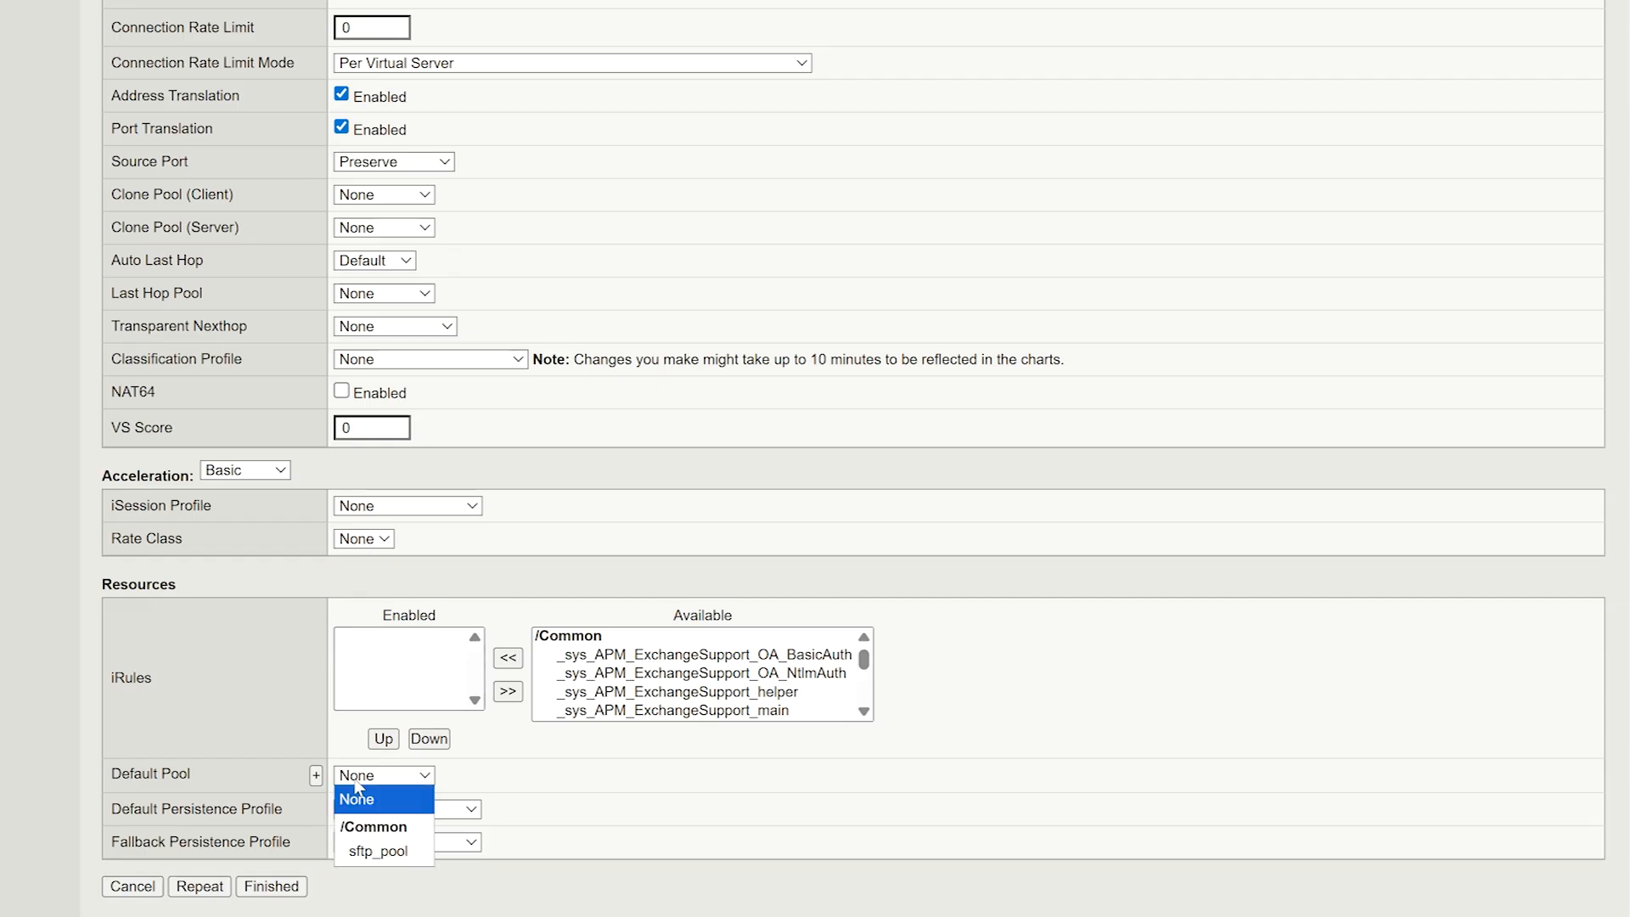
pyautogui.click(367, 852)
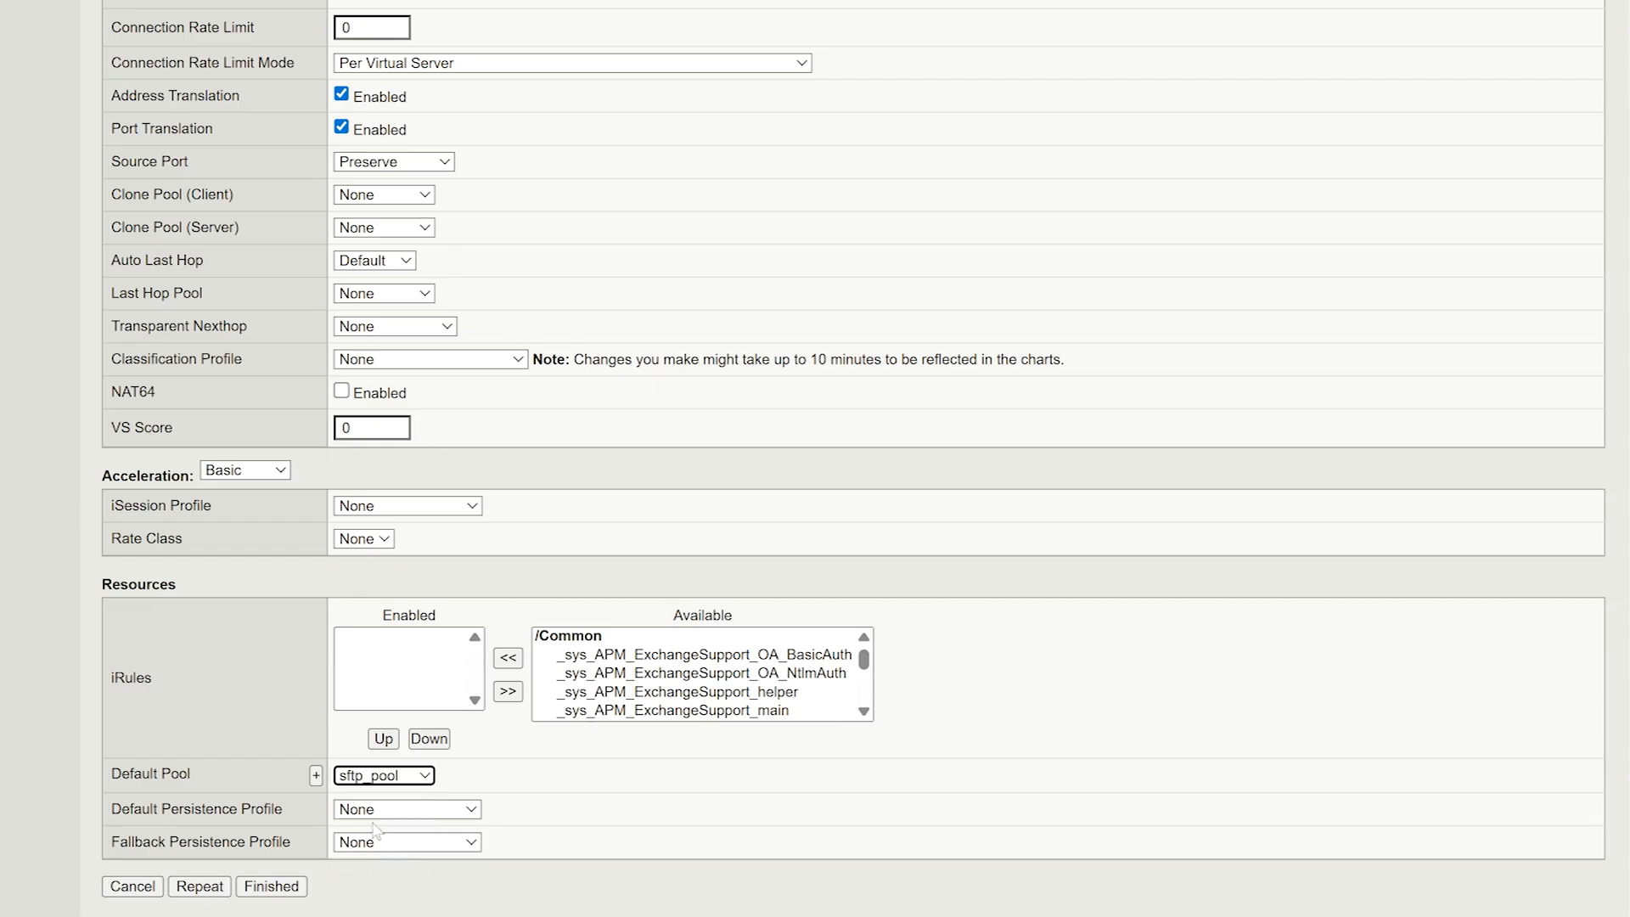
pyautogui.click(376, 809)
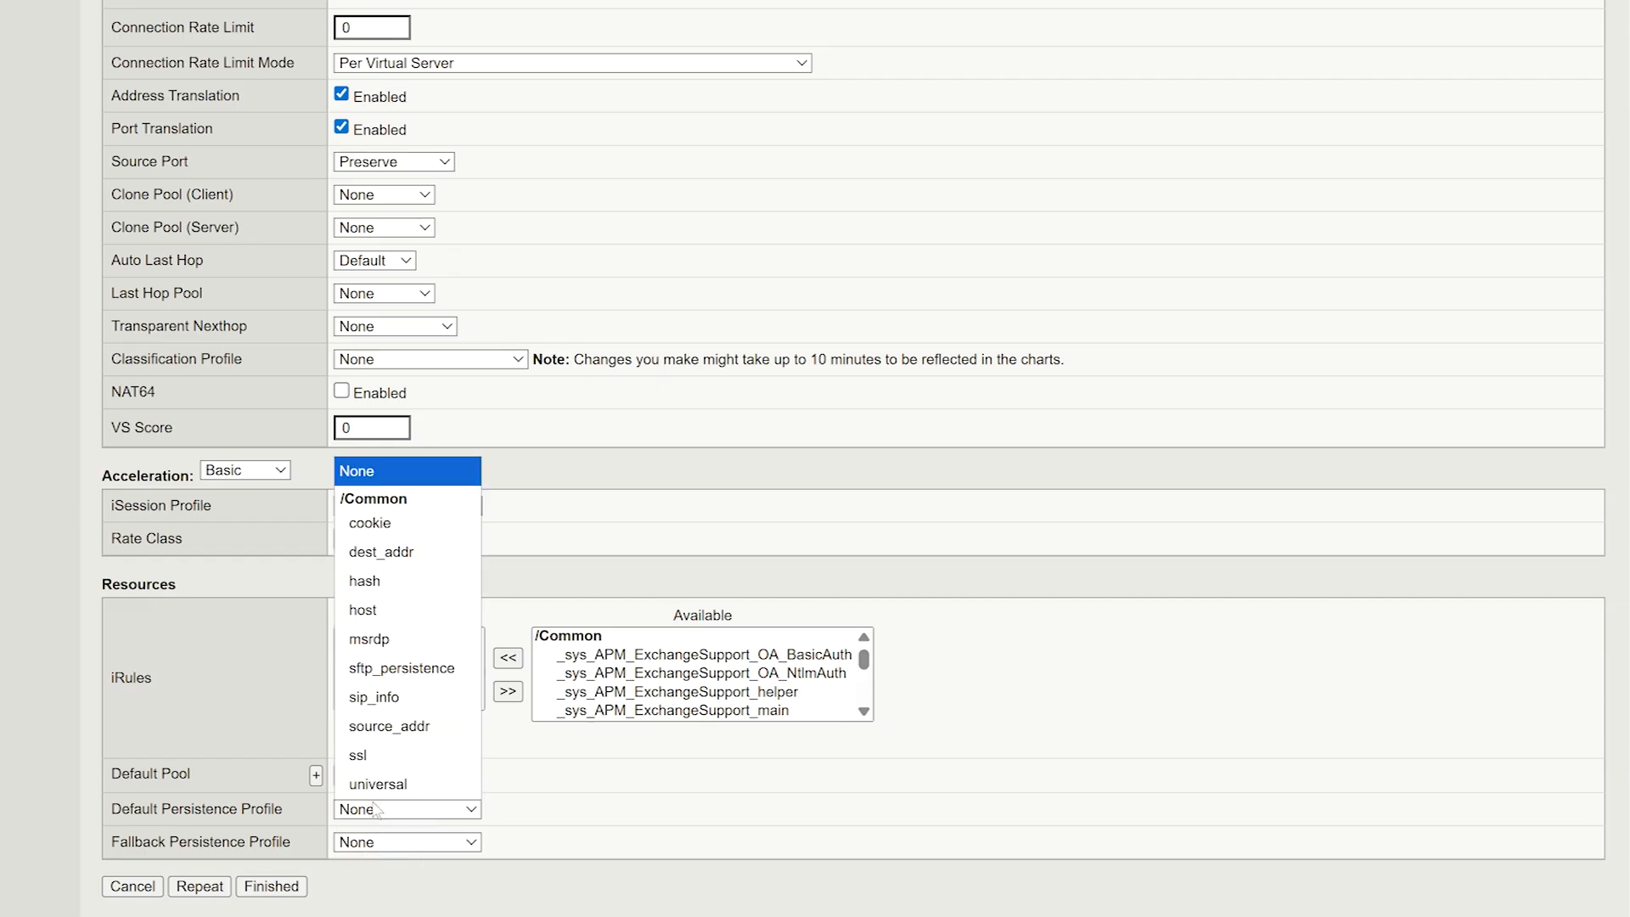
pyautogui.click(377, 670)
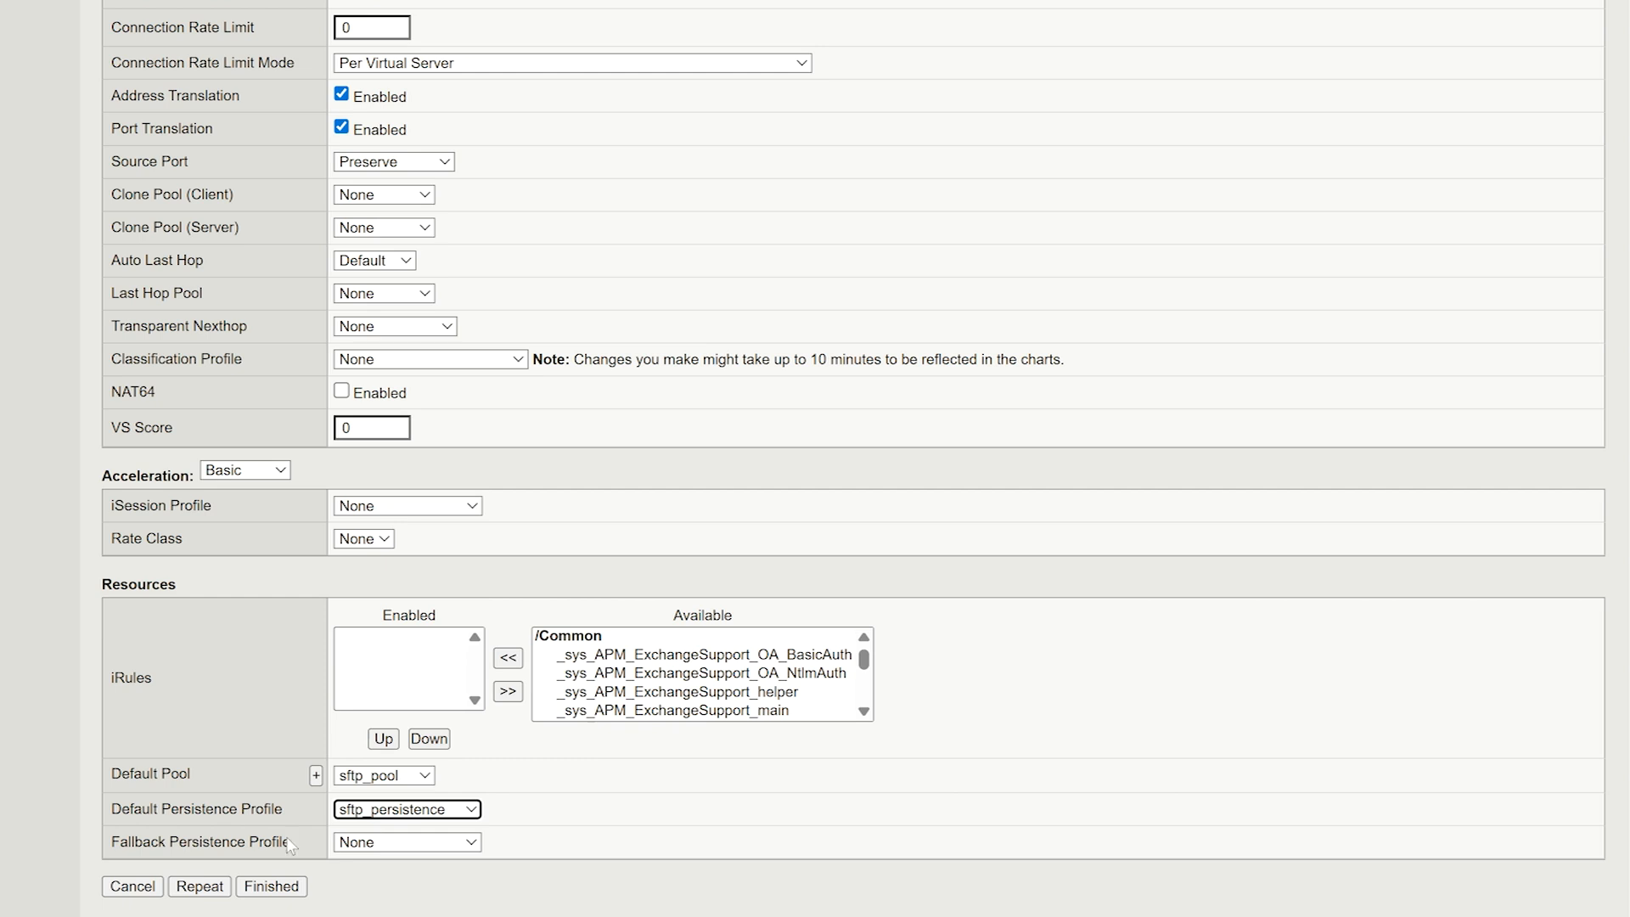
pyautogui.click(271, 886)
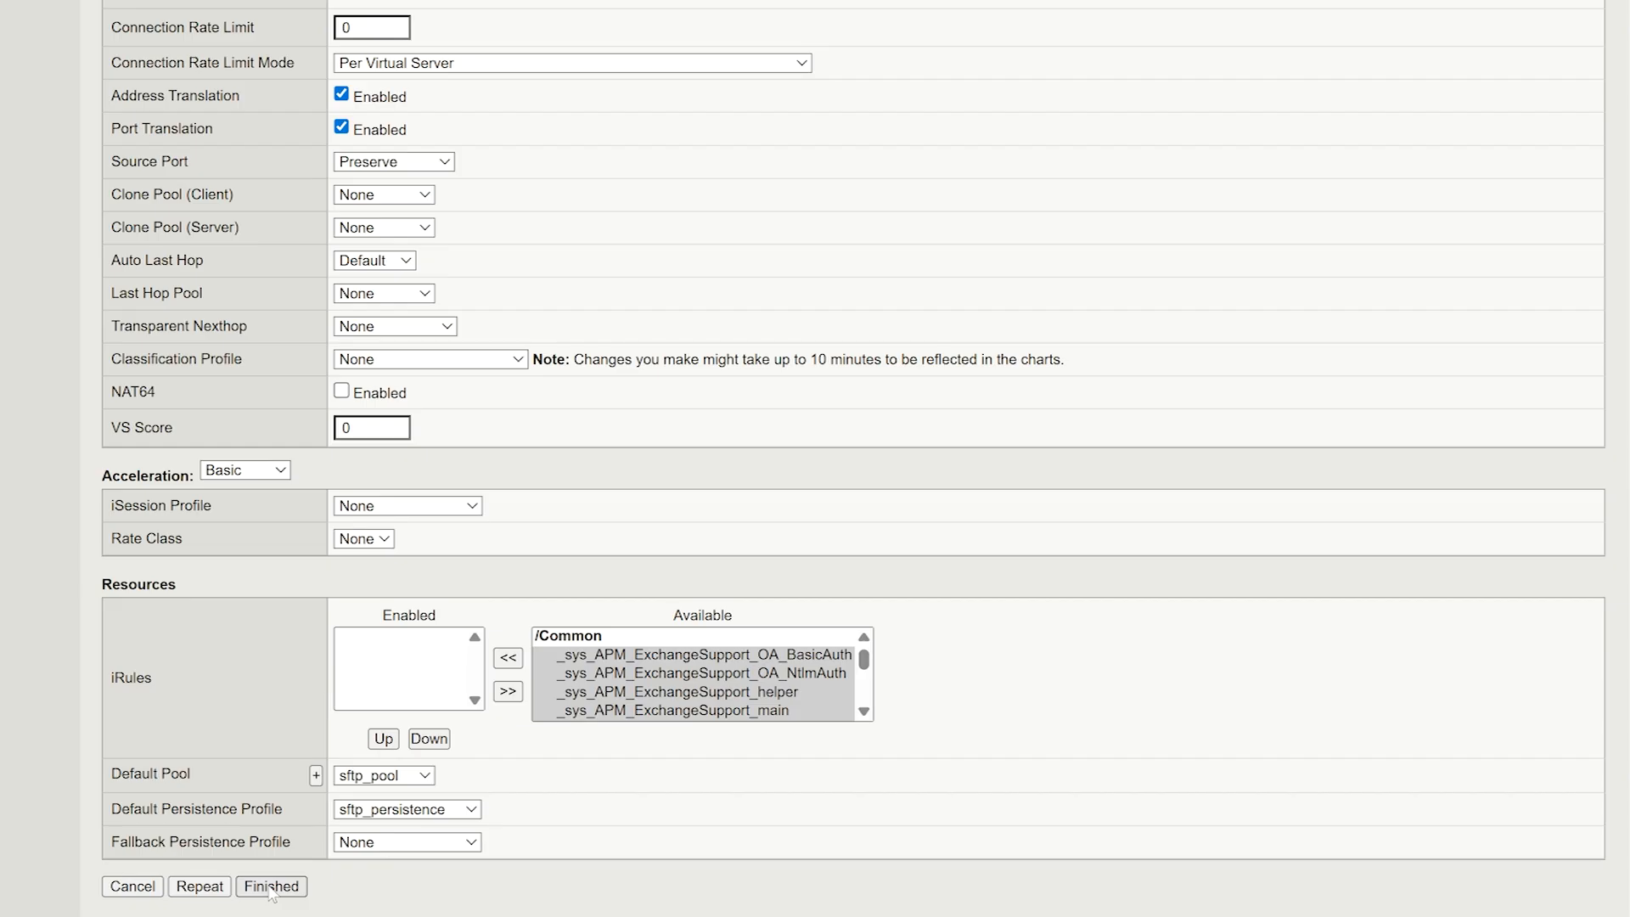